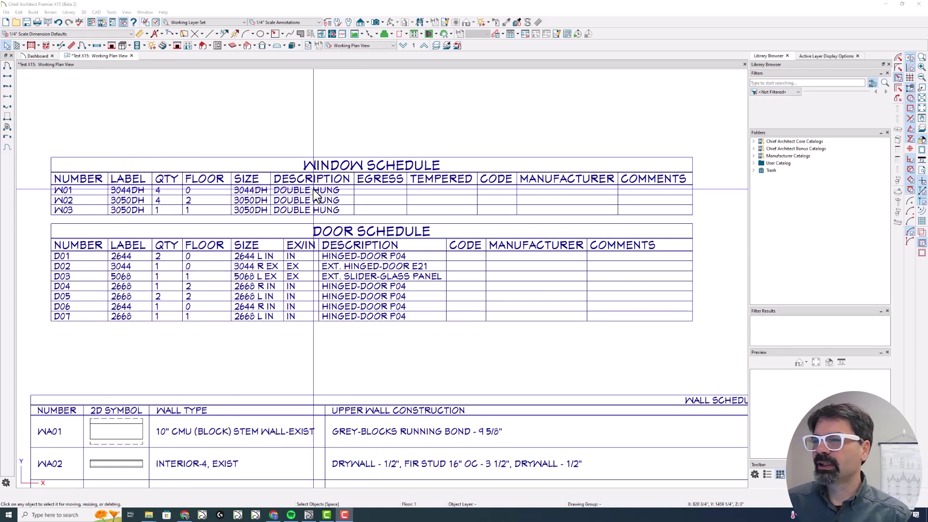
# Step: Select the Window Schedule so its edit handles and column sort arrows appear
pyautogui.click(220, 199)
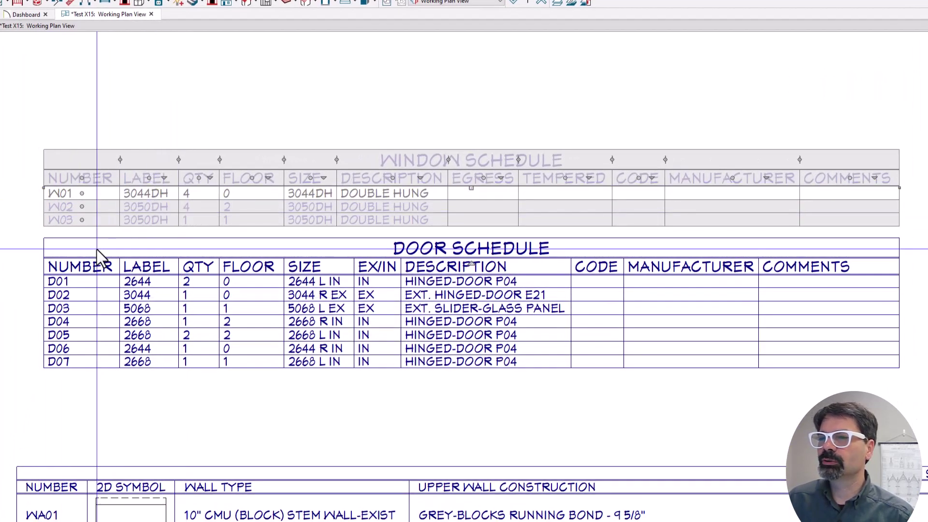
pyautogui.moveTo(122, 150)
pyautogui.mouseDown()
pyautogui.moveTo(112, 166)
pyautogui.moveTo(133, 157)
pyautogui.moveTo(121, 149)
pyautogui.moveTo(189, 164)
pyautogui.moveTo(188, 153)
pyautogui.mouseUp()
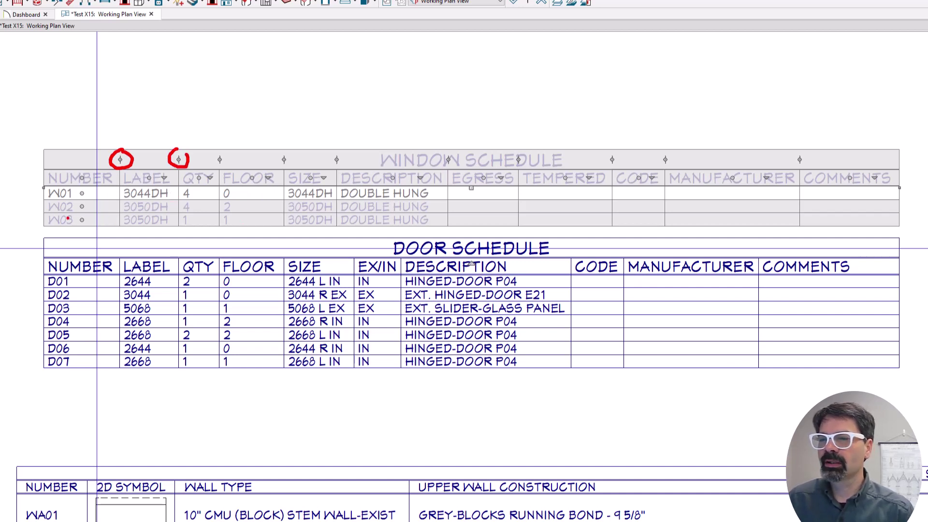
pyautogui.moveTo(82, 215)
pyautogui.mouseDown()
pyautogui.moveTo(72, 195)
pyautogui.moveTo(71, 222)
pyautogui.moveTo(12, 219)
pyautogui.moveTo(46, 205)
pyautogui.moveTo(42, 198)
pyautogui.moveTo(9, 219)
pyautogui.moveTo(15, 194)
pyautogui.moveTo(52, 190)
pyautogui.mouseUp()
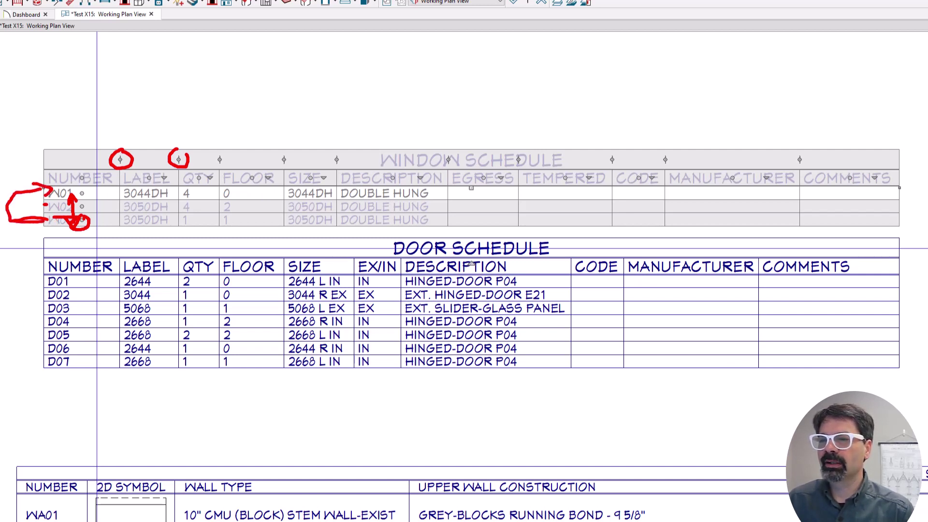
pyautogui.moveTo(83, 223); pyautogui.dragTo(83, 191)
pyautogui.click(63, 196)
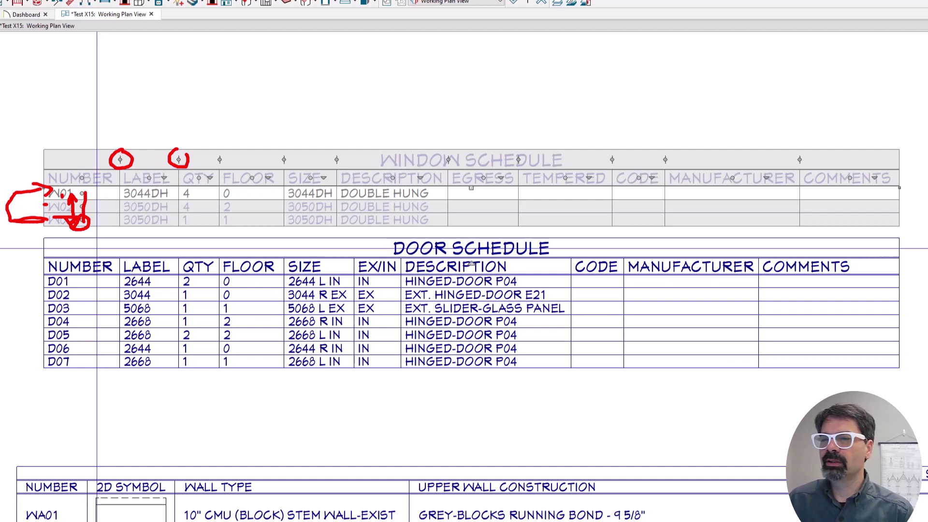
pyautogui.click(59, 206)
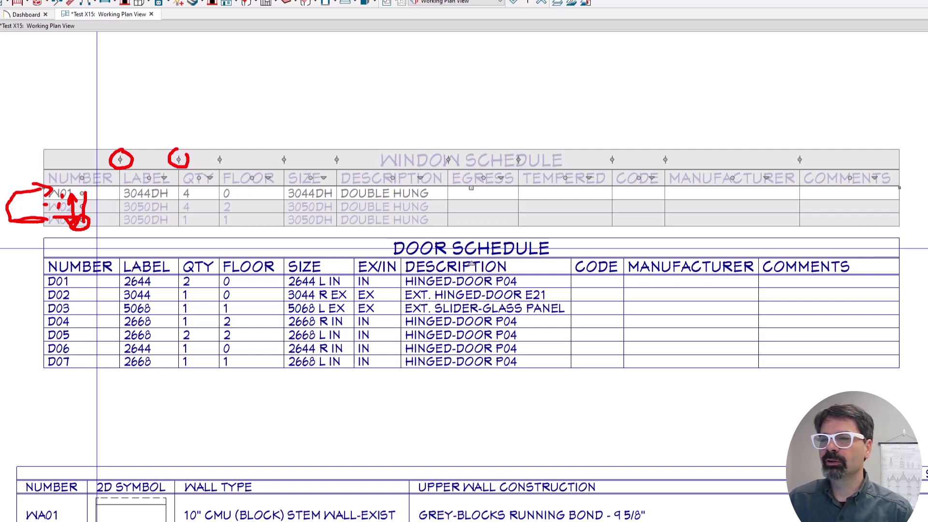
pyautogui.moveTo(57, 219); pyautogui.dragTo(57, 226)
pyautogui.moveTo(48, 187); pyautogui.dragTo(30, 217)
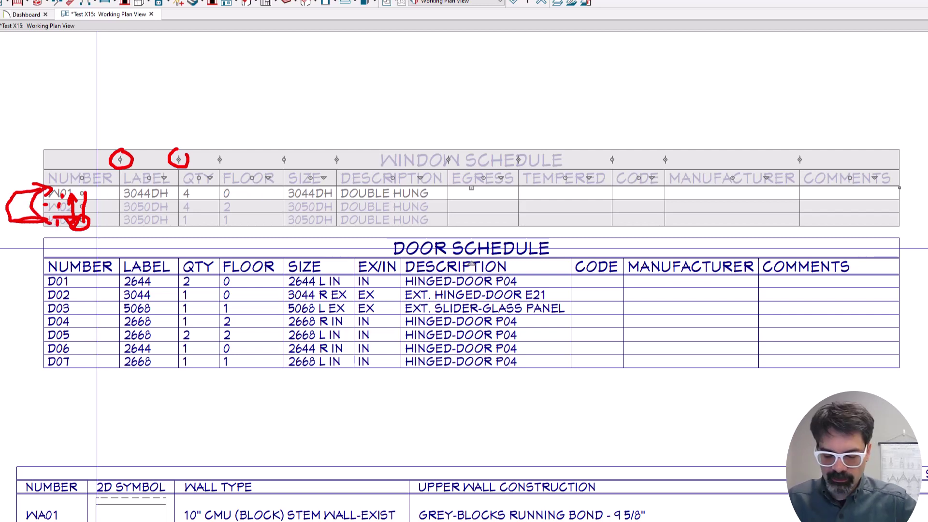
pyautogui.press('e')
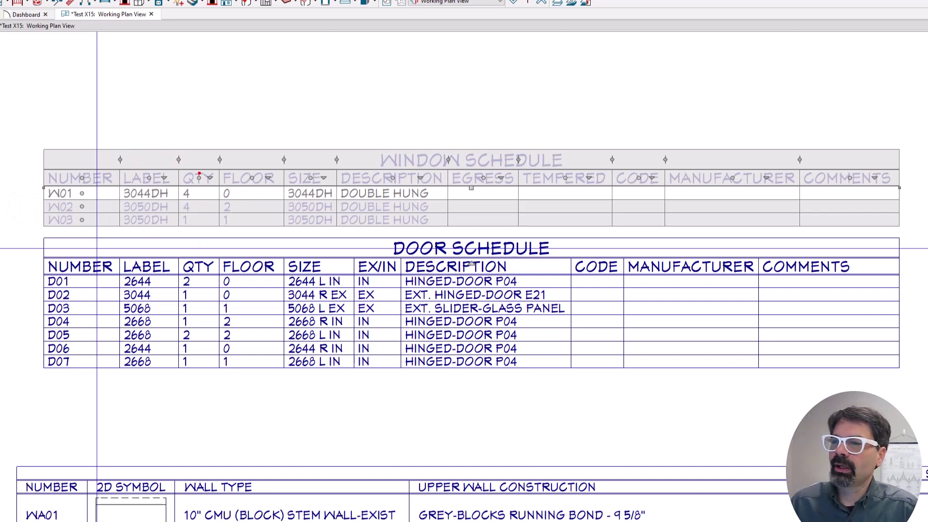
pyautogui.moveTo(199, 179); pyautogui.dragTo(515, 184)
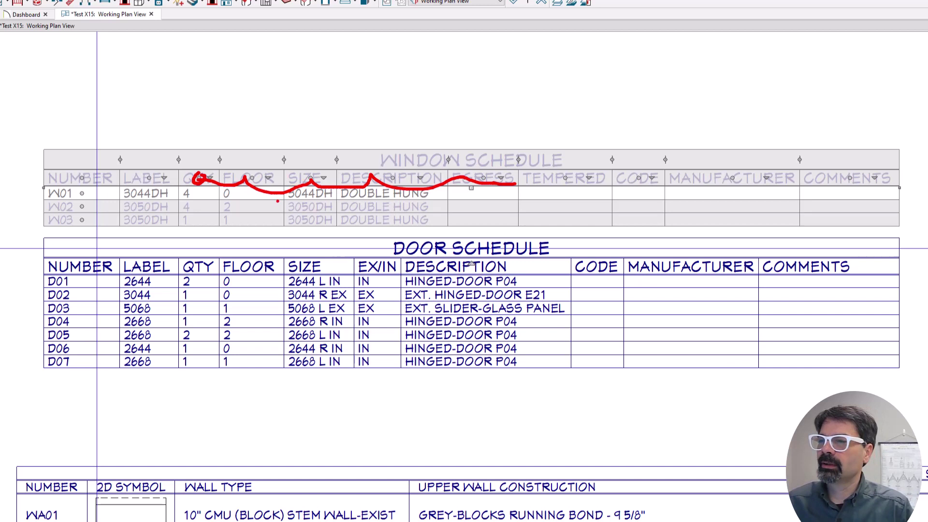
# Step: Deselect and reselect the Window Schedule, then request sorting by the FLOOR column
pyautogui.press('e')
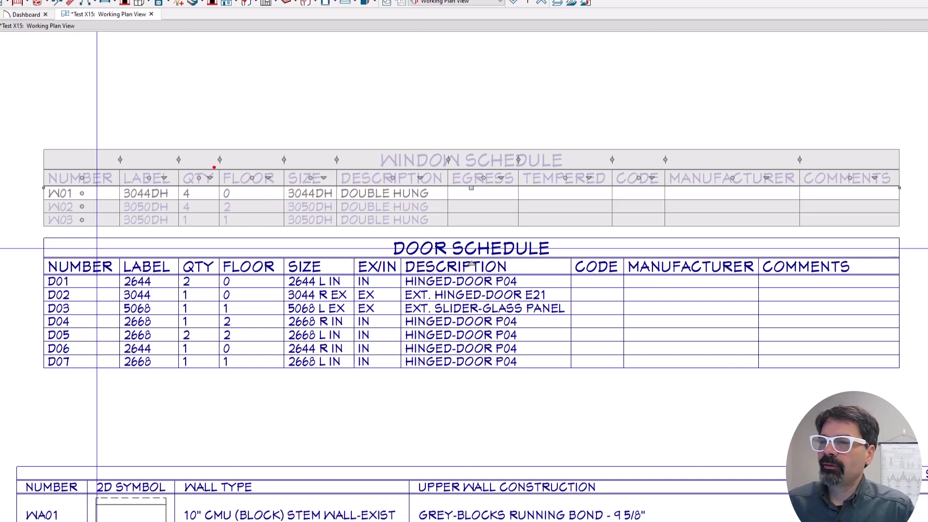
pyautogui.moveTo(215, 167)
pyautogui.mouseDown()
pyautogui.moveTo(198, 180)
pyautogui.moveTo(211, 190)
pyautogui.moveTo(222, 179)
pyautogui.moveTo(213, 166)
pyautogui.mouseUp()
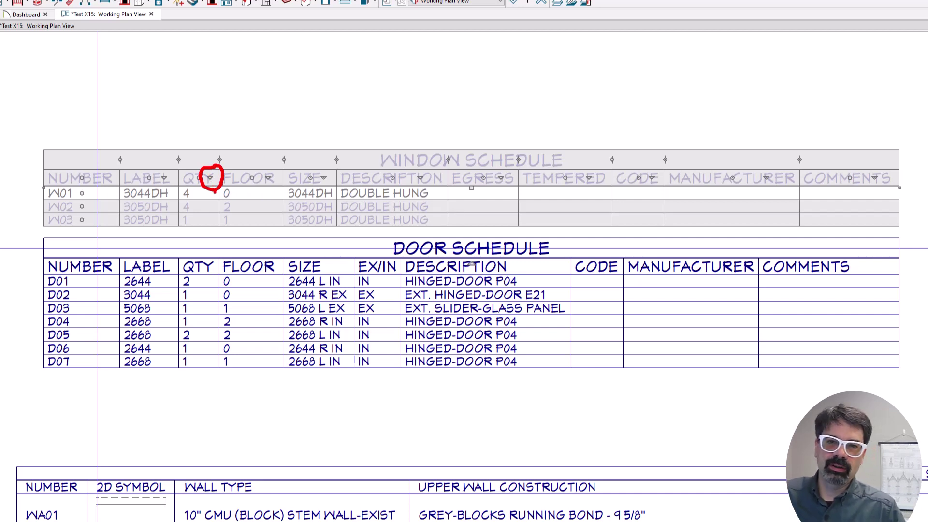
pyautogui.press('Escape')
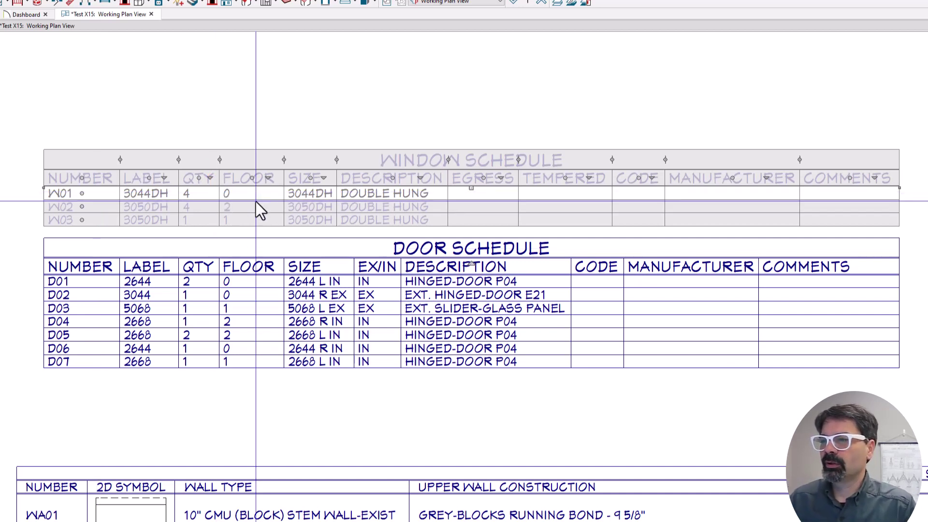
pyautogui.press('Escape')
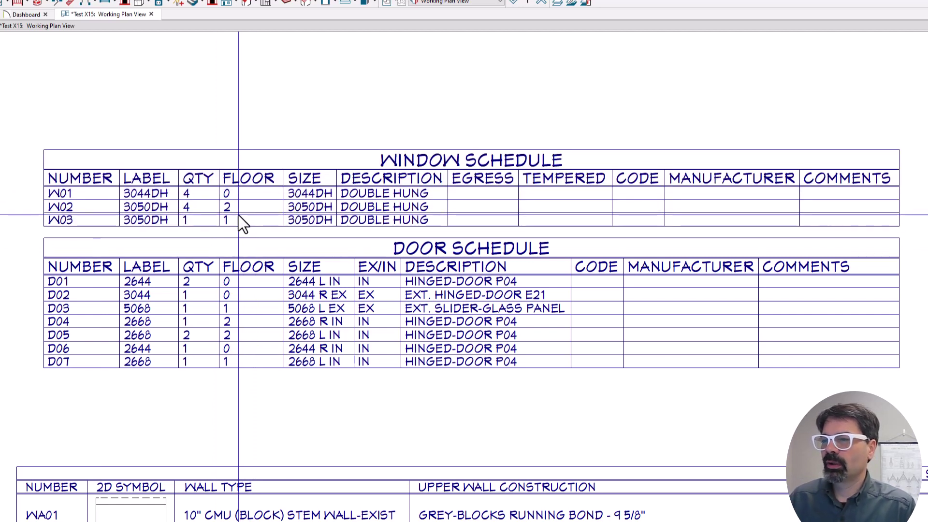
pyautogui.click(267, 184)
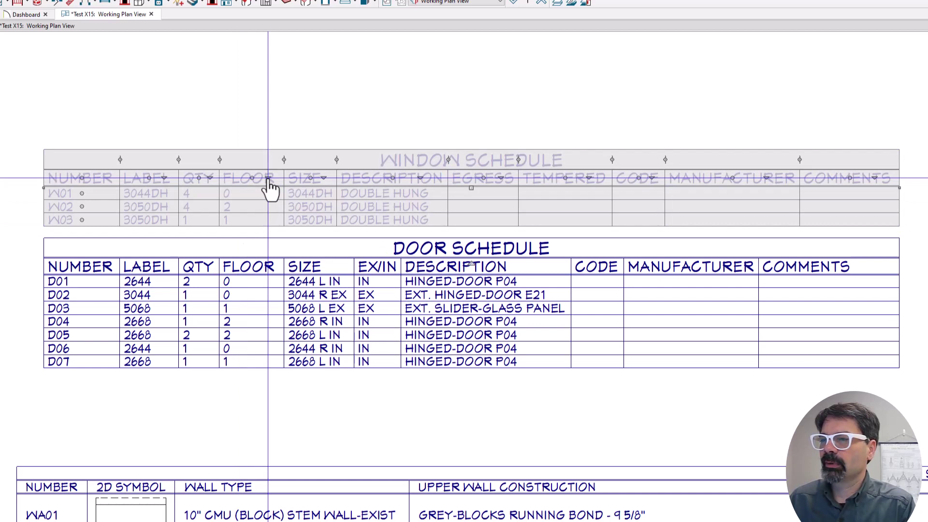
pyautogui.click(268, 179)
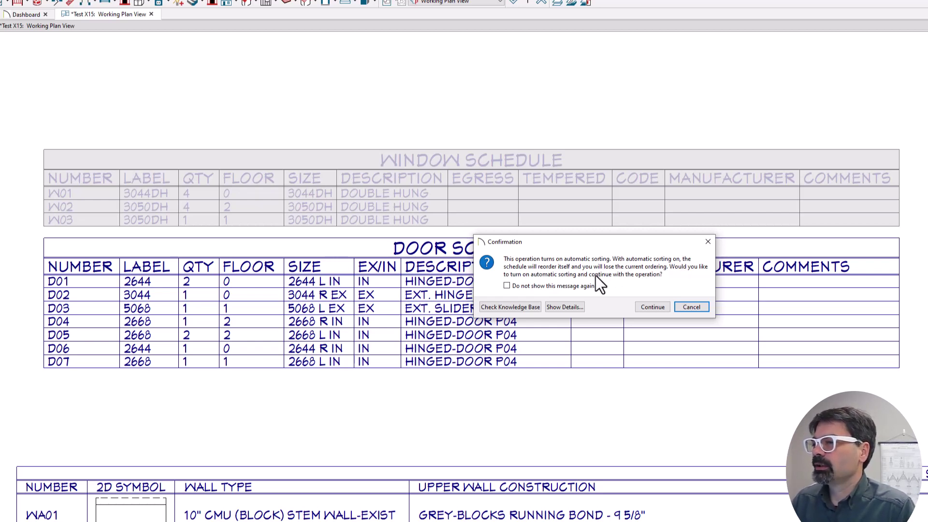
# Step: Accept automatic sorting and sort the window rows by floor
pyautogui.click(657, 308)
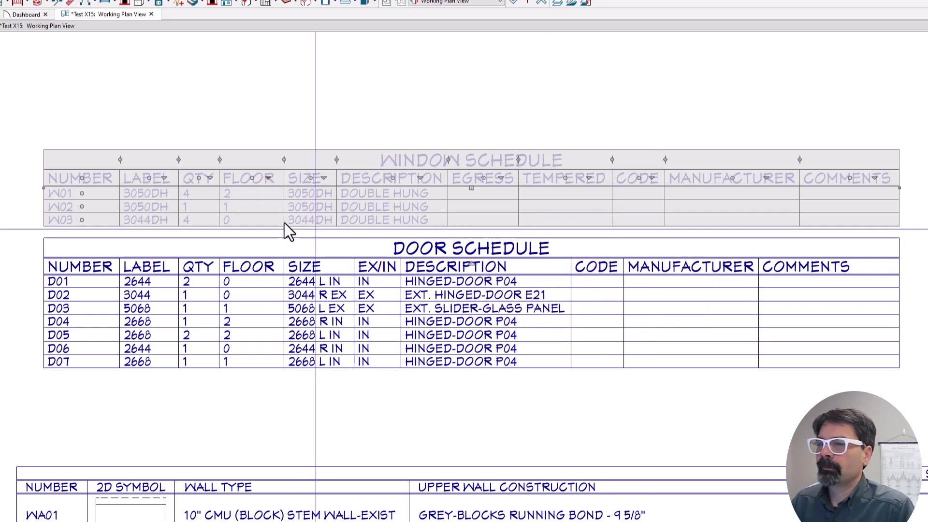
pyautogui.click(267, 179)
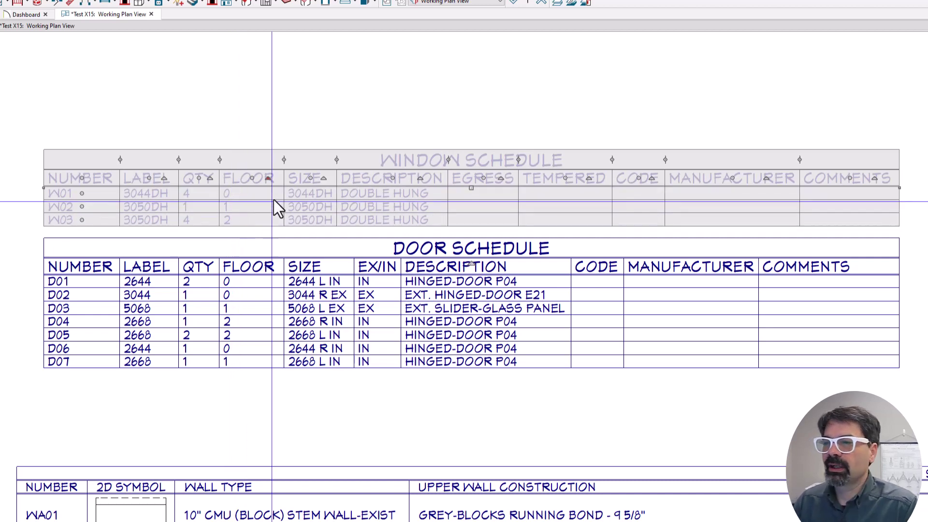
pyautogui.scroll(1, 253, 199)
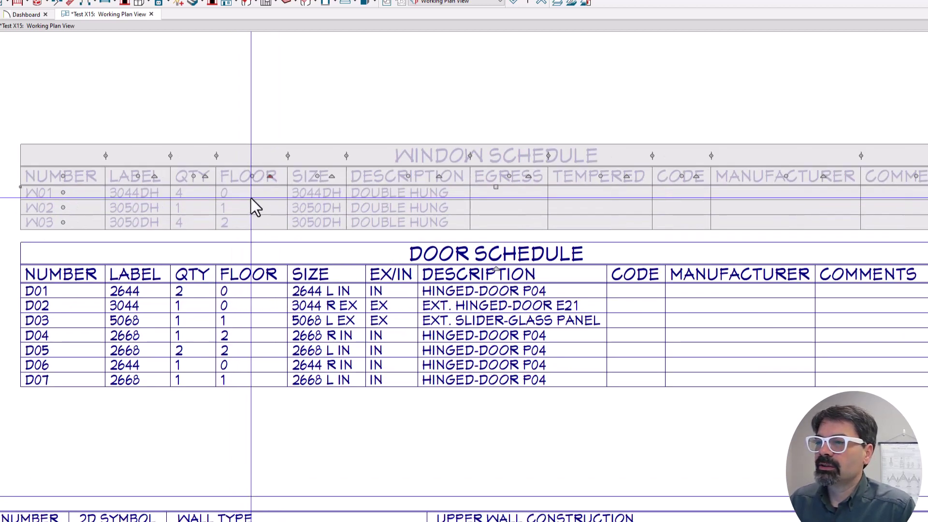
pyautogui.scroll(1, 250, 198)
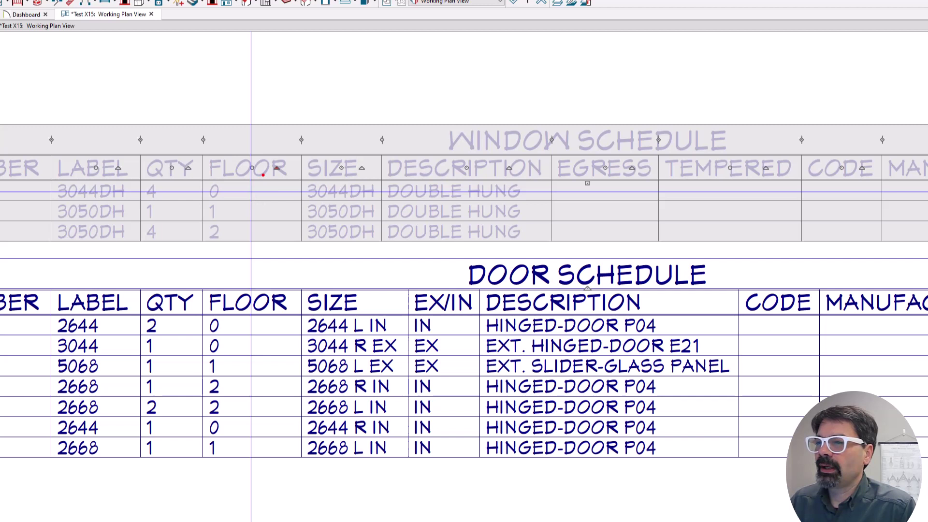
pyautogui.moveTo(263, 175)
pyautogui.mouseDown()
pyautogui.moveTo(294, 174)
pyautogui.moveTo(295, 161)
pyautogui.moveTo(268, 153)
pyautogui.moveTo(262, 172)
pyautogui.mouseUp()
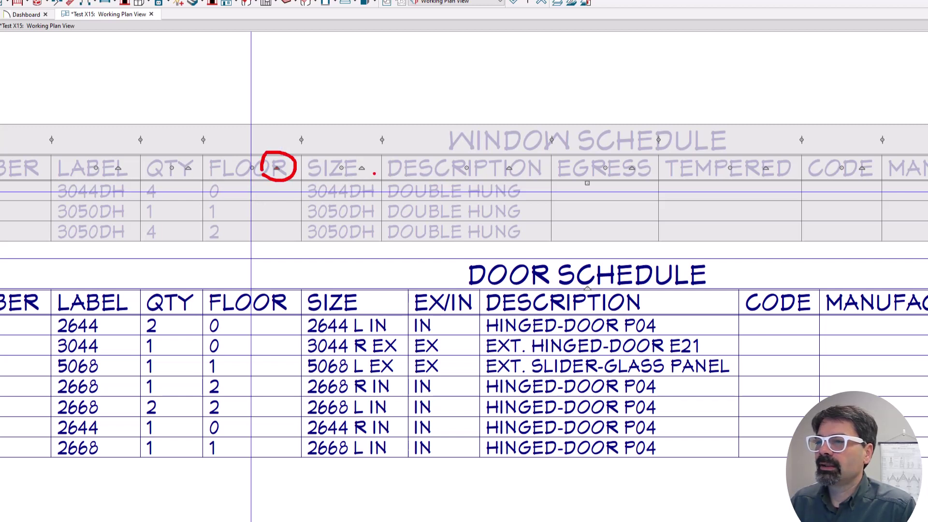
pyautogui.moveTo(363, 157)
pyautogui.mouseDown()
pyautogui.moveTo(369, 179)
pyautogui.moveTo(371, 156)
pyautogui.mouseUp()
pyautogui.moveTo(264, 160)
pyautogui.mouseDown()
pyautogui.moveTo(282, 156)
pyautogui.moveTo(283, 186)
pyautogui.moveTo(290, 157)
pyautogui.moveTo(277, 154)
pyautogui.mouseUp()
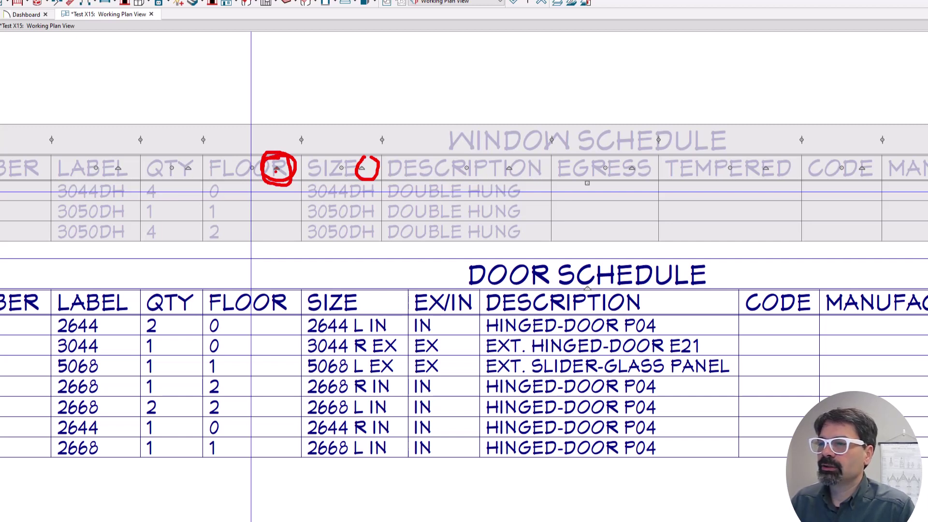
pyautogui.press('Escape')
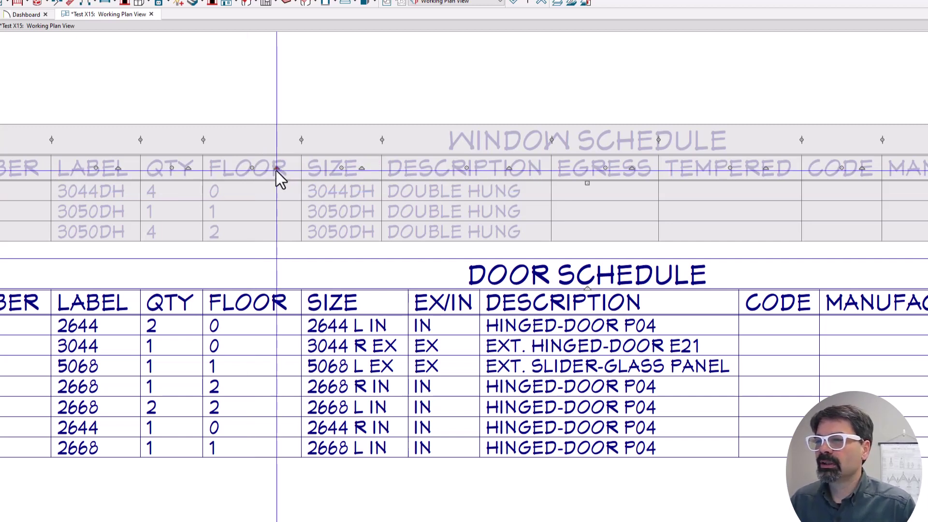
# Step: Switch the floor sort to descending, then back to ascending
pyautogui.click(276, 170)
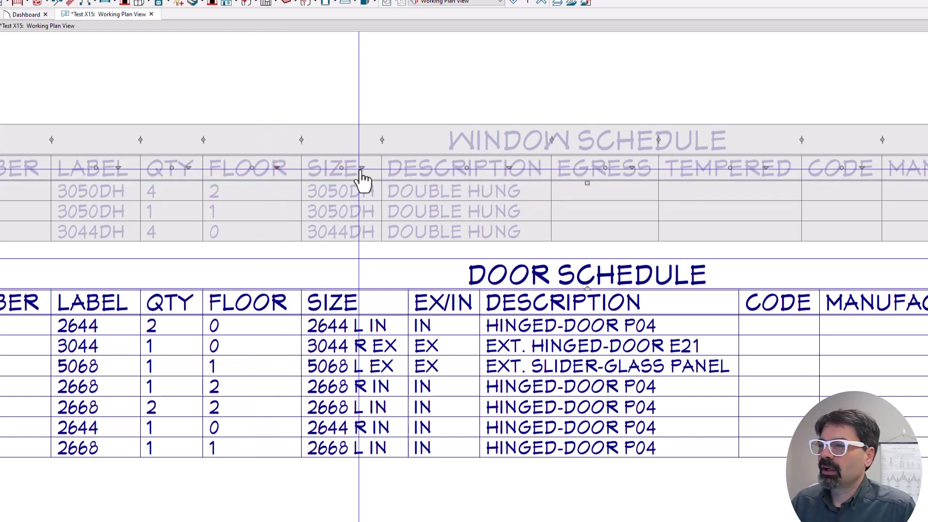
pyautogui.click(277, 169)
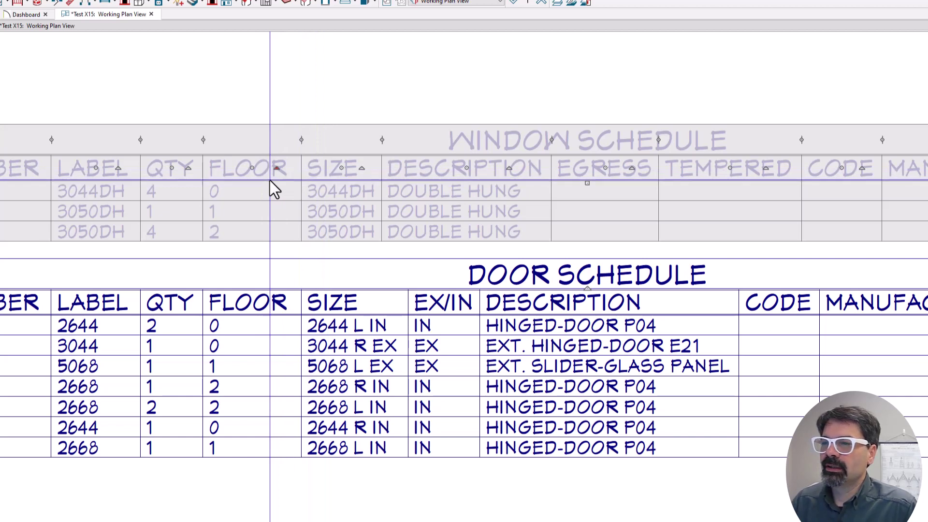
pyautogui.scroll(-1, 310, 189)
pyautogui.doubleClick(309, 190)
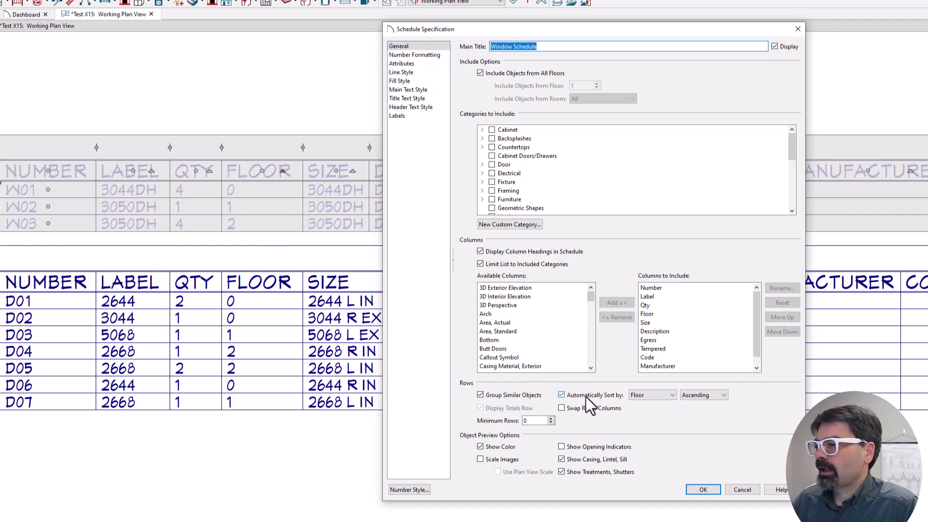
pyautogui.click(654, 395)
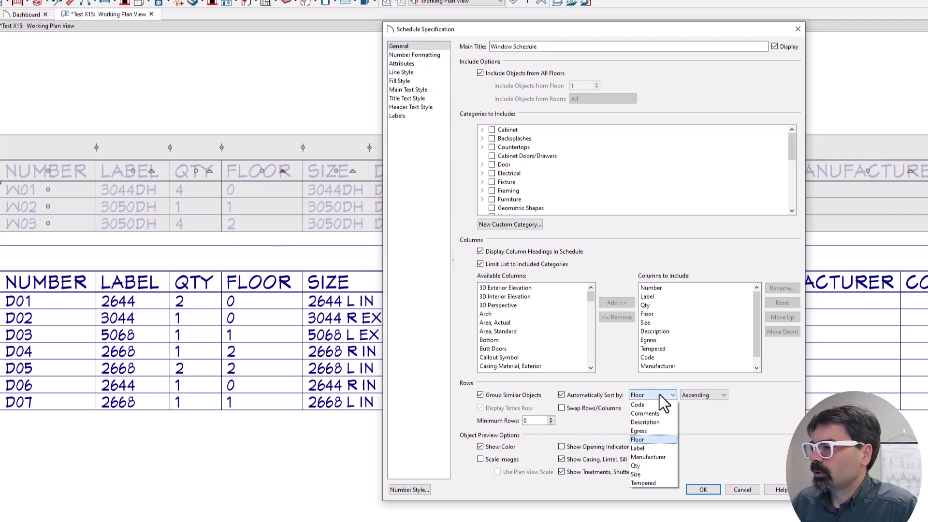
pyautogui.click(720, 395)
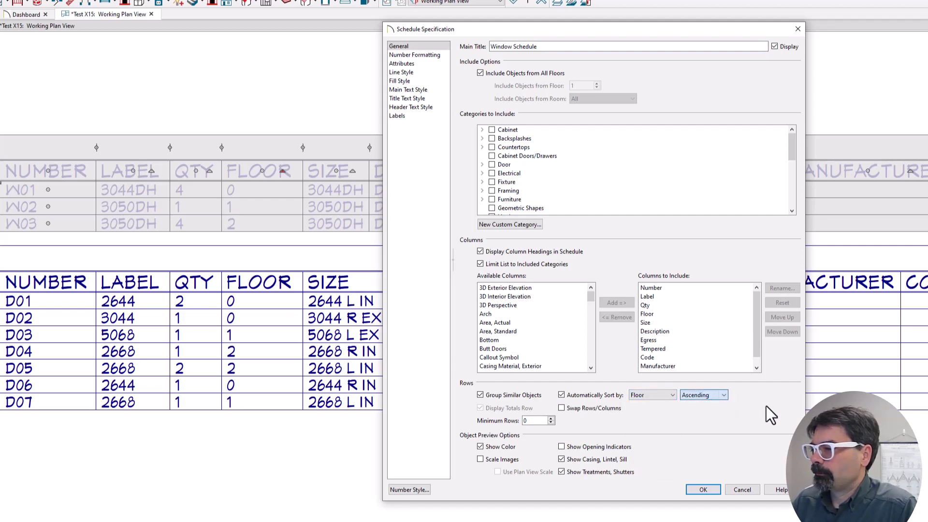
# Step: Close the schedule settings and extend the kitchen top wall's opening to the wall's end
pyautogui.click(740, 489)
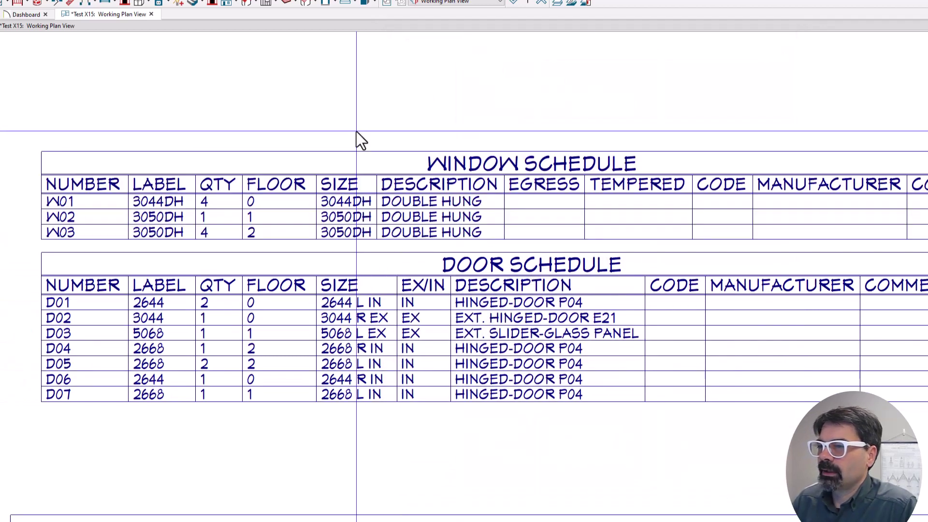
pyautogui.scroll(-3, 355, 132)
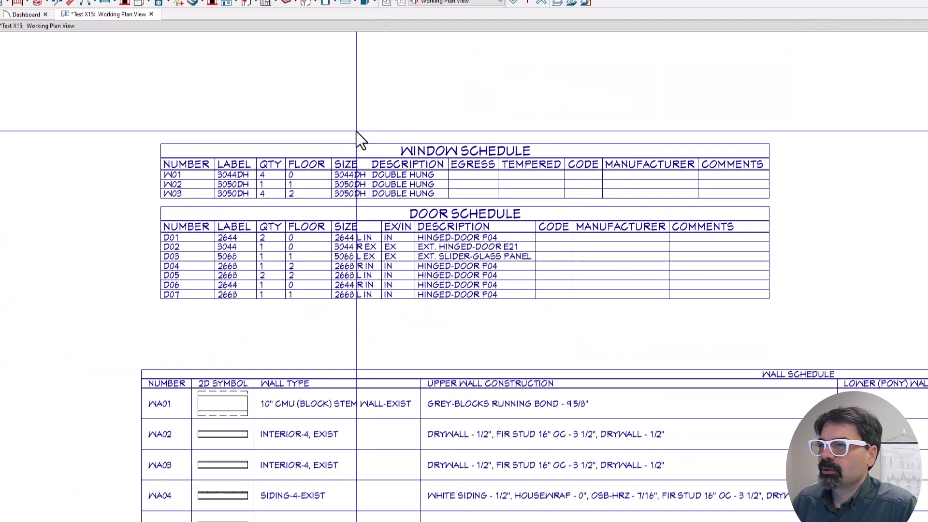
pyautogui.scroll(-4, 355, 132)
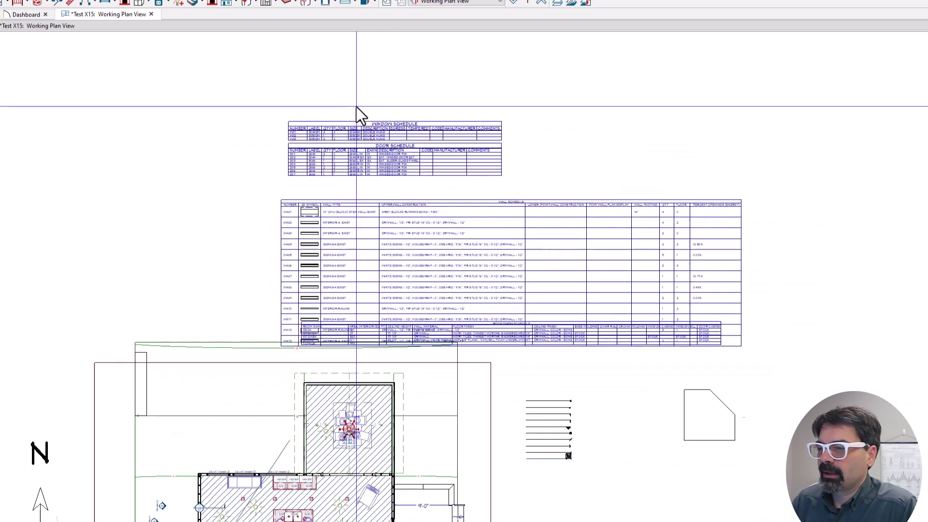
pyautogui.scroll(1, 349, 235)
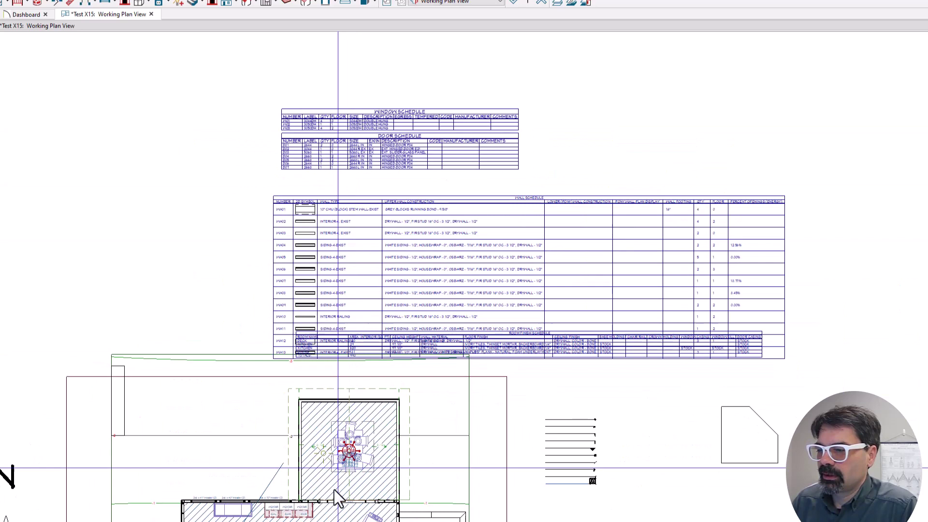
pyautogui.scroll(1, 324, 464)
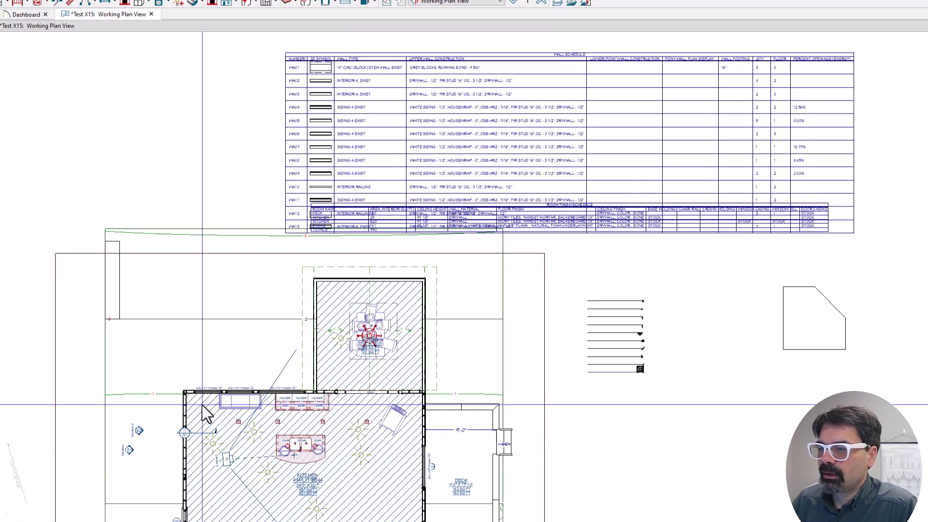
pyautogui.scroll(1, 207, 414)
pyautogui.scroll(2, 207, 414)
pyautogui.click(189, 383)
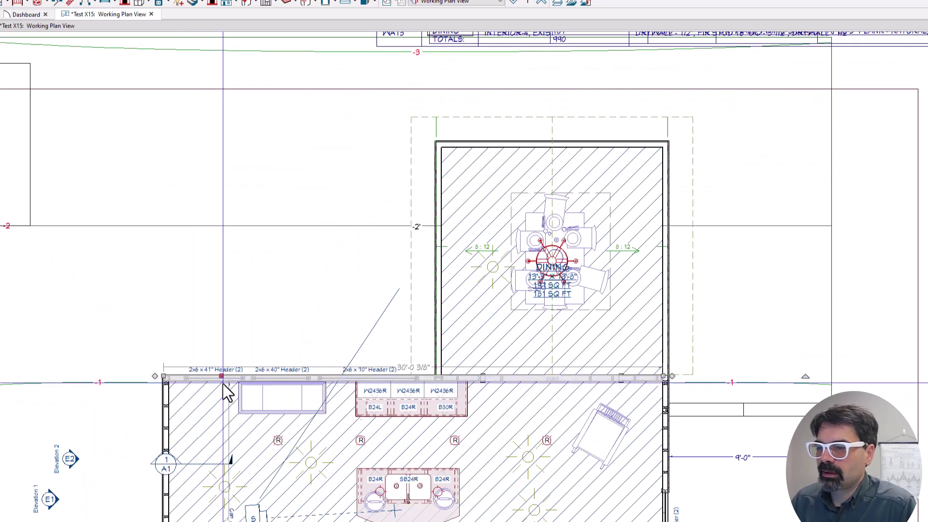
pyautogui.moveTo(222, 397); pyautogui.dragTo(165, 377)
# Step: Place a new window in the dining room's top wall
pyautogui.scroll(-5, 213, 450)
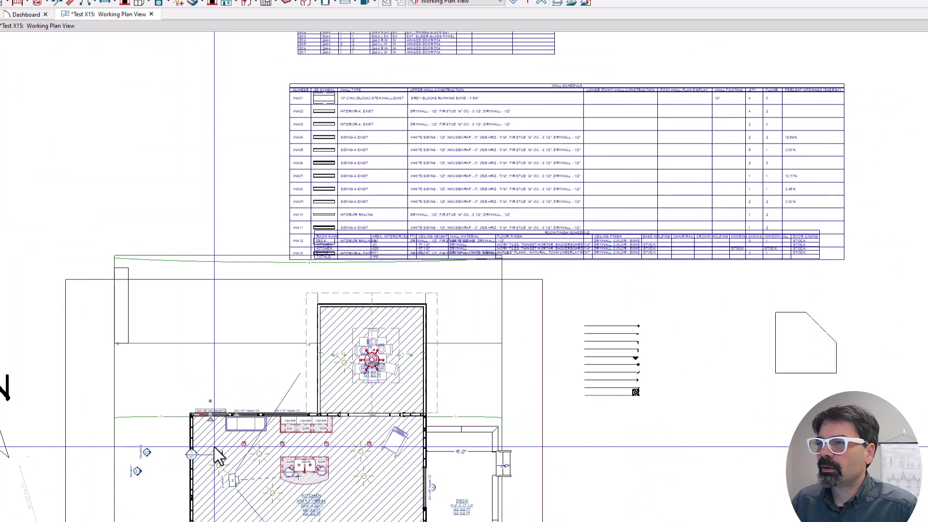
pyautogui.scroll(2, 214, 447)
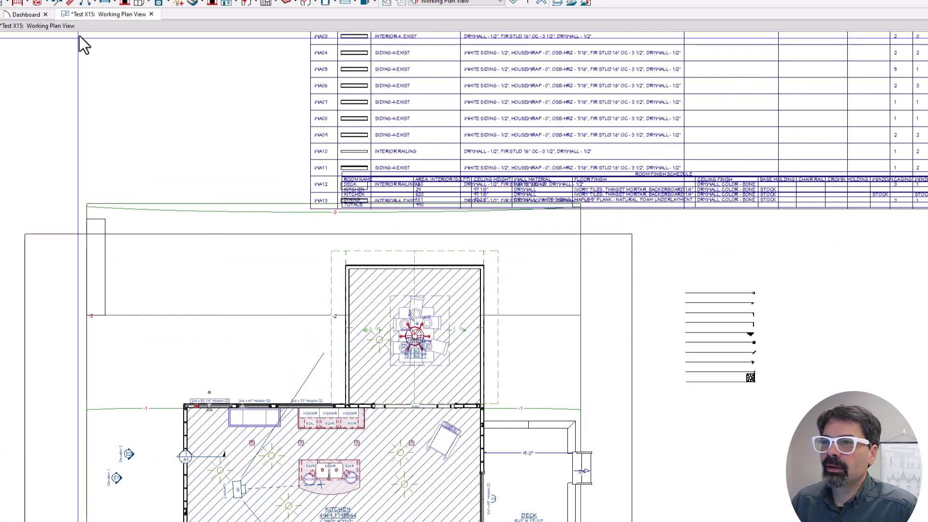
pyautogui.click(105, 3)
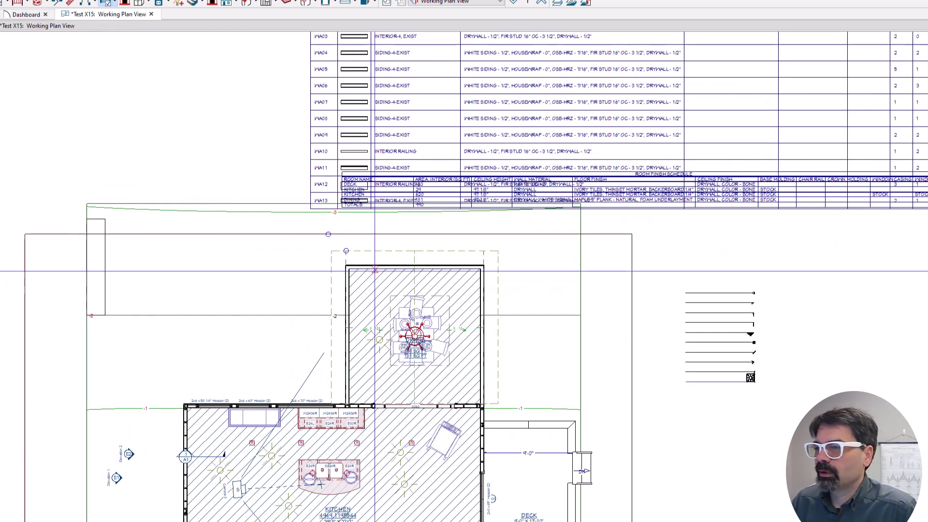
pyautogui.click(375, 268)
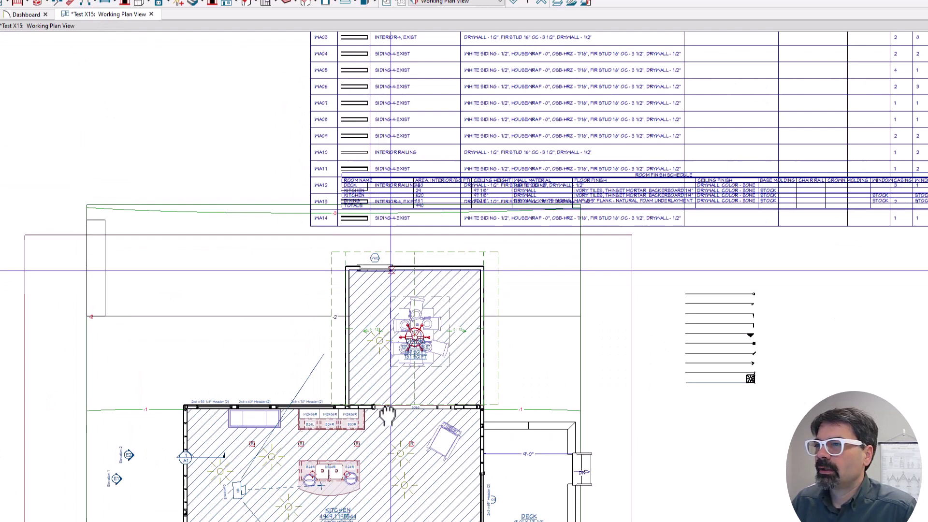
# Step: Move the window schedule up, away from the door schedule
pyautogui.moveTo(387, 414); pyautogui.dragTo(379, 435, button='middle')
pyautogui.scroll(2, 380, 434)
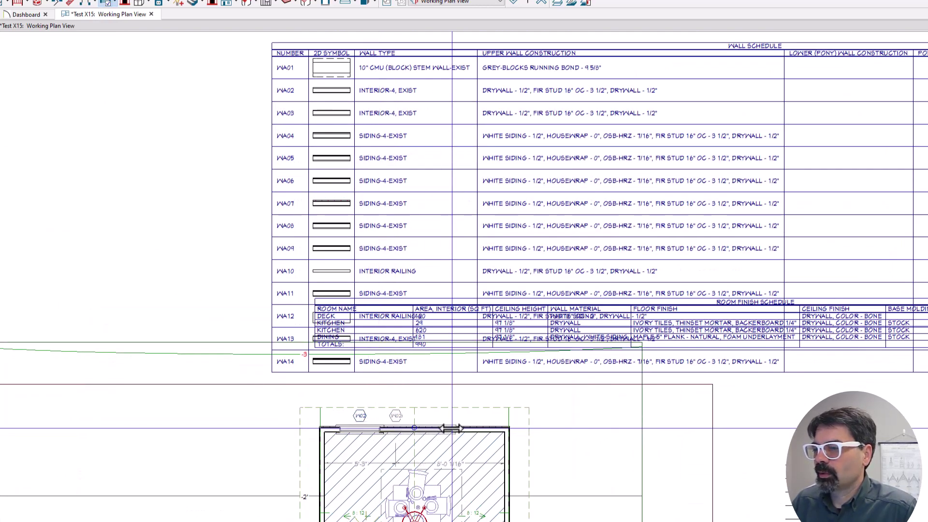
pyautogui.scroll(-2, 386, 482)
pyautogui.scroll(-1, 392, 491)
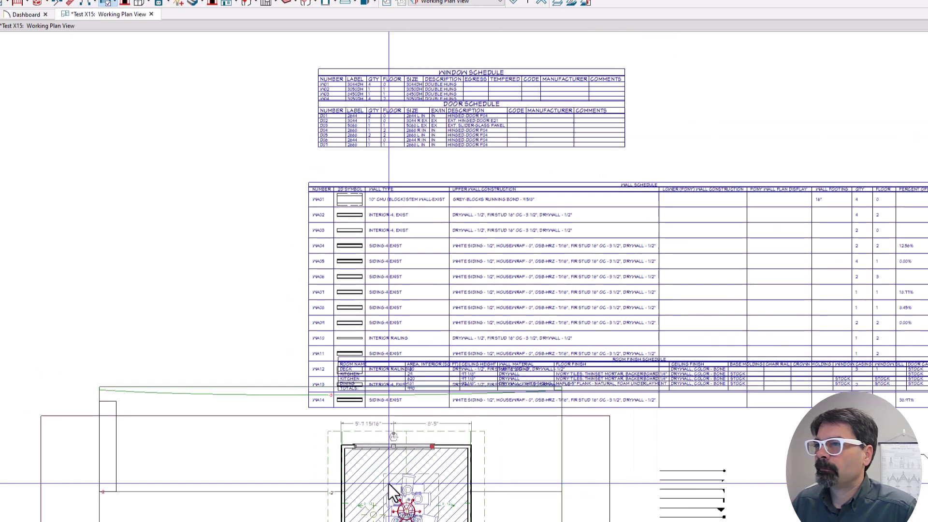
pyautogui.scroll(2, 403, 119)
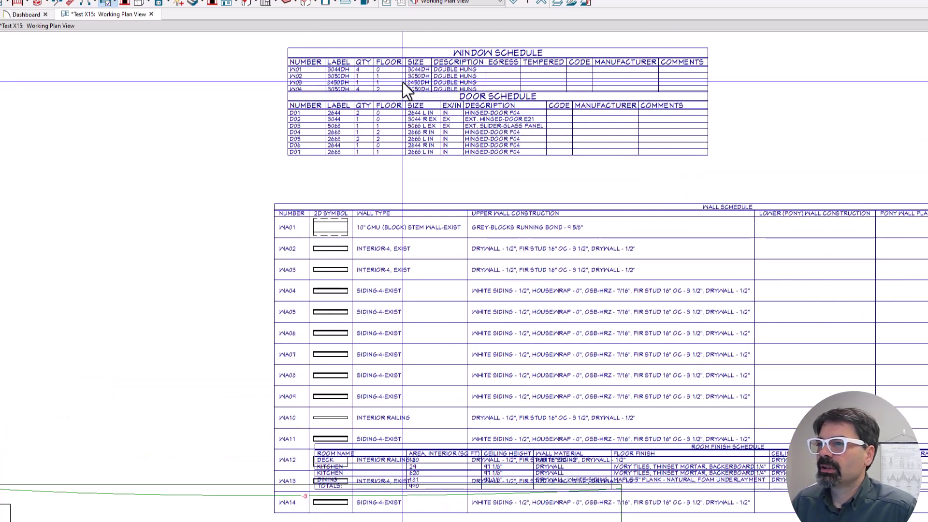
pyautogui.scroll(1, 402, 82)
pyautogui.click(476, 74)
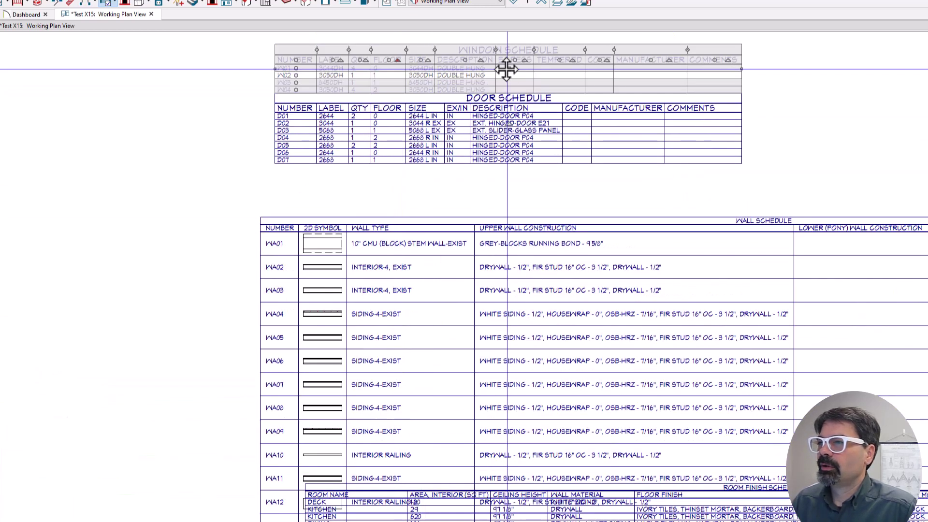
pyautogui.moveTo(508, 69); pyautogui.dragTo(505, 35)
# Step: Resize the window in the plan's top wall into a 7750DH, undoing an accidental deletion
pyautogui.scroll(-1, 439, 125)
pyautogui.scroll(-1, 438, 124)
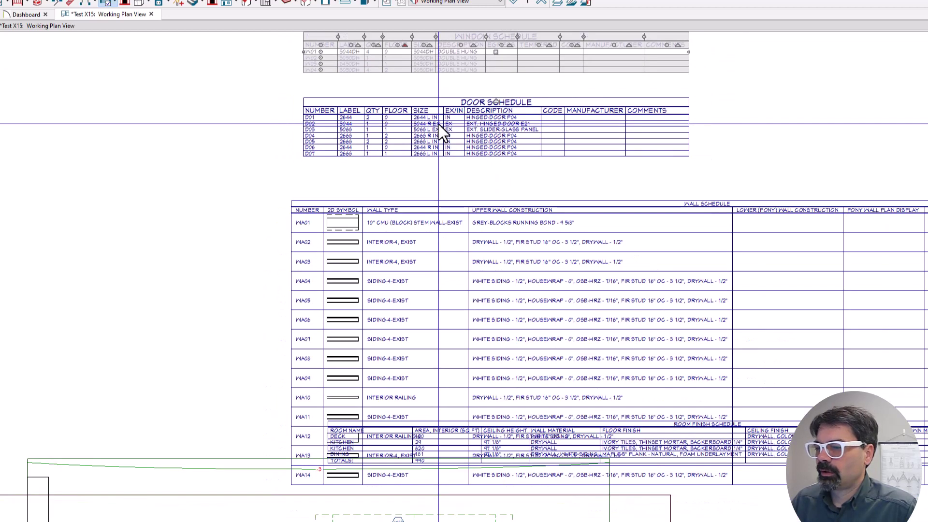
pyautogui.click(402, 519)
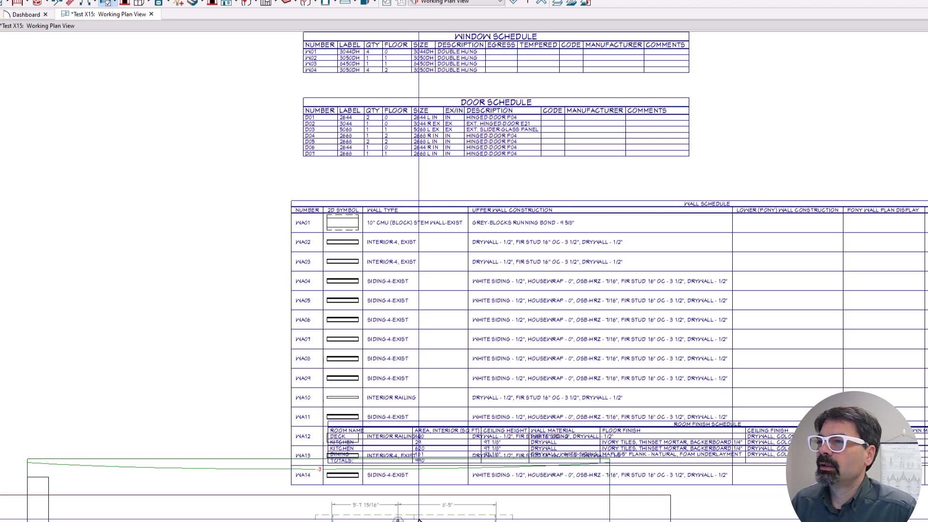
pyautogui.press('Delete')
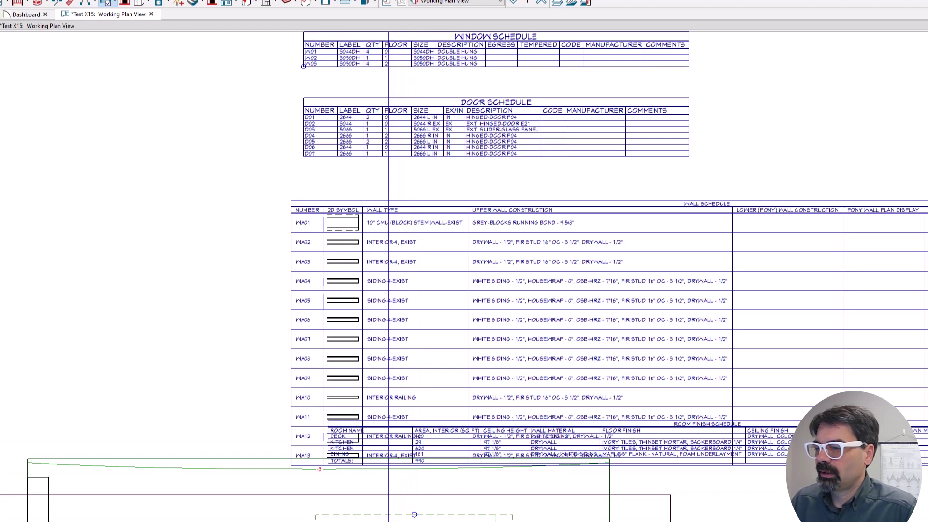
pyautogui.hotkey('ctrl', 'z')
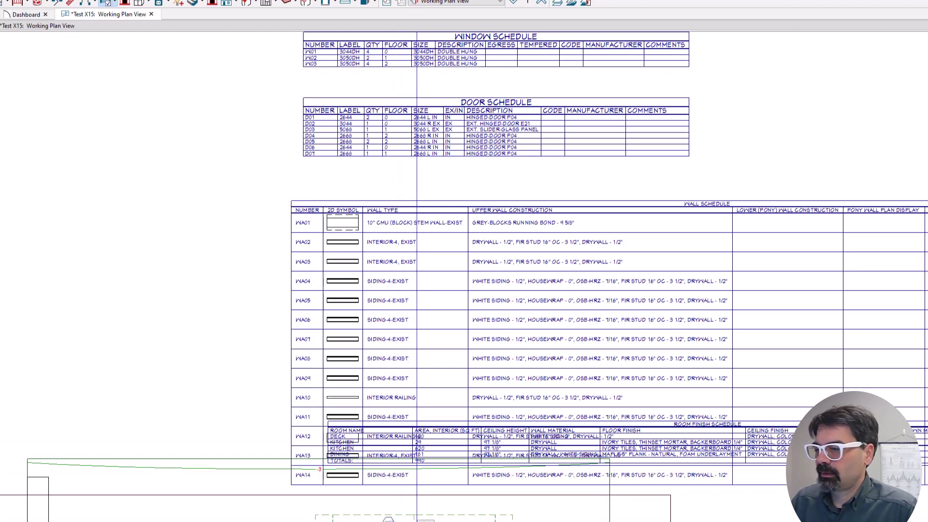
pyautogui.moveTo(402, 518); pyautogui.dragTo(462, 518)
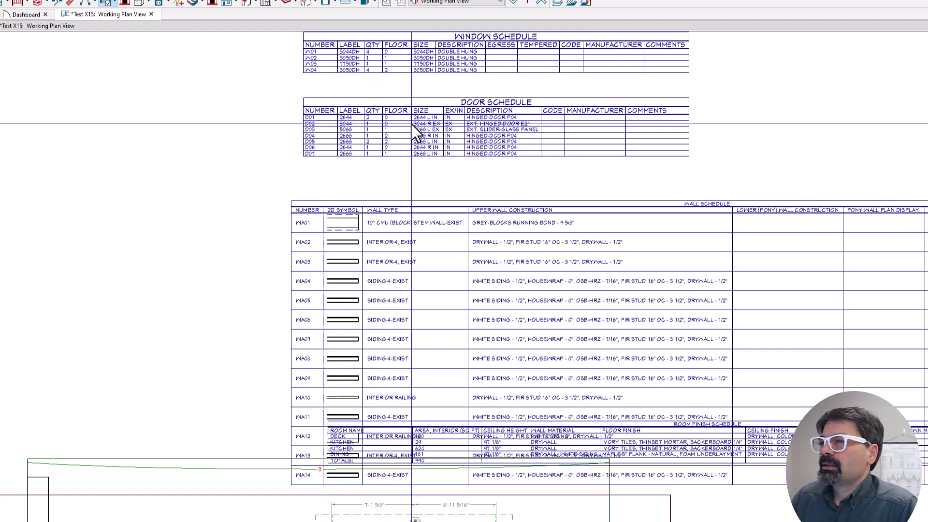
pyautogui.scroll(-1, 378, 89)
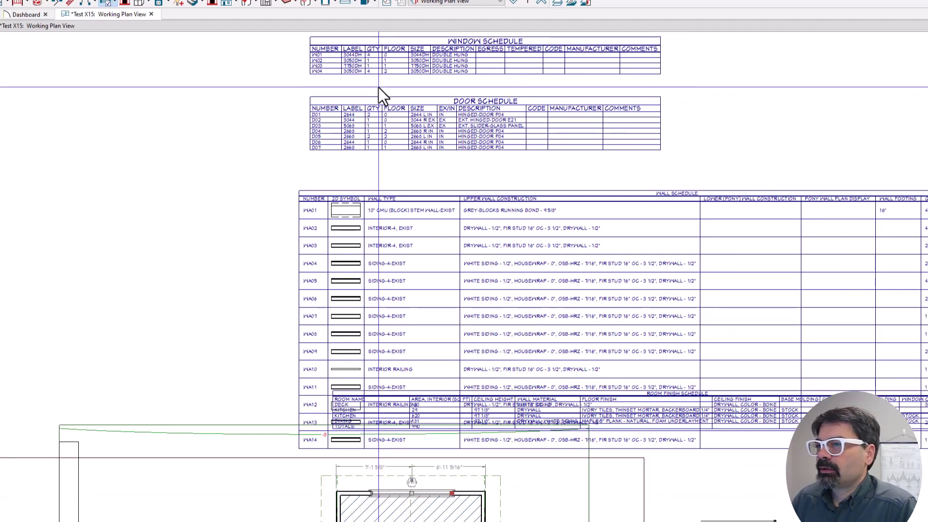
pyautogui.scroll(-1, 378, 65)
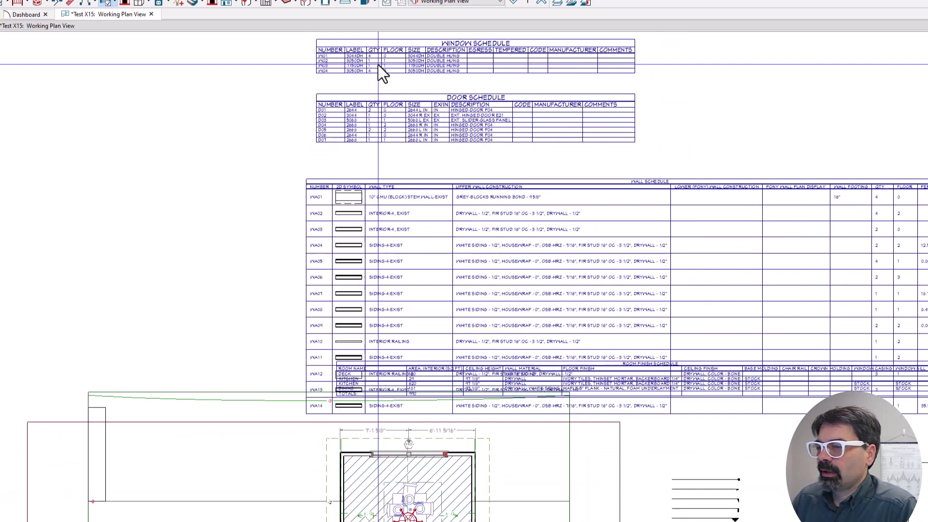
pyautogui.scroll(2, 369, 50)
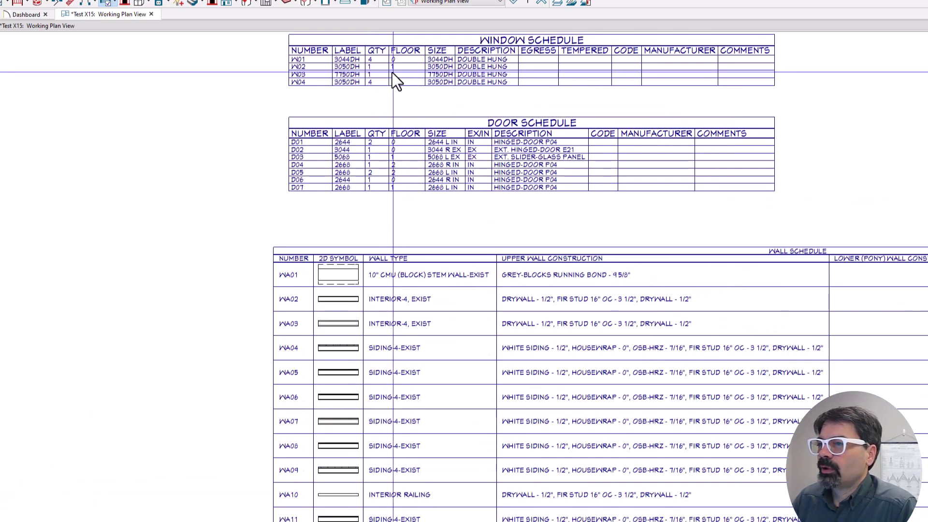
pyautogui.scroll(-2, 471, 92)
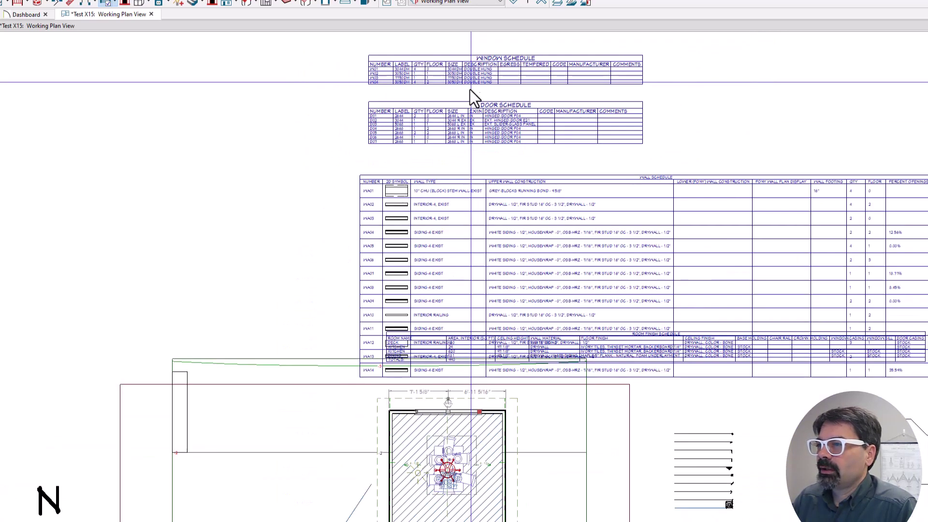
# Step: Slide the top-wall window to the right and pan back to the schedules
pyautogui.scroll(2, 460, 178)
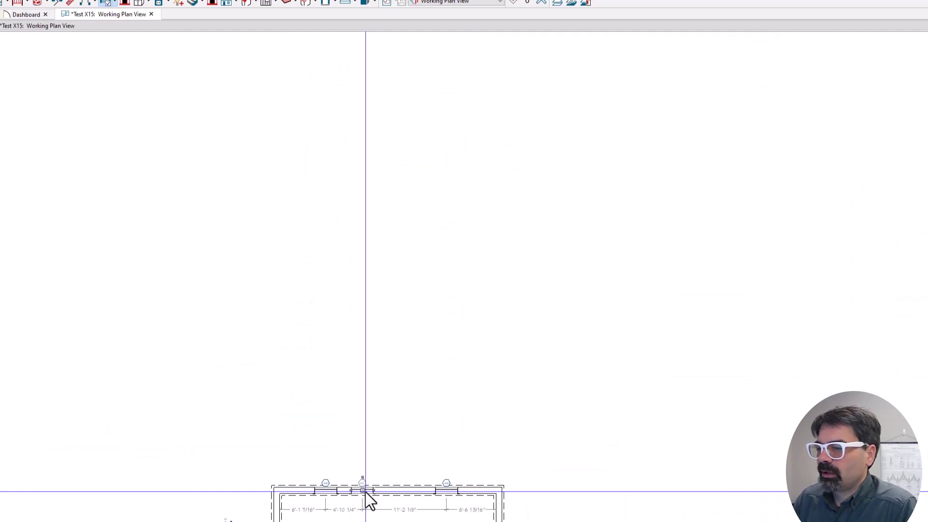
pyautogui.scroll(1, 366, 491)
pyautogui.moveTo(375, 490); pyautogui.dragTo(435, 488)
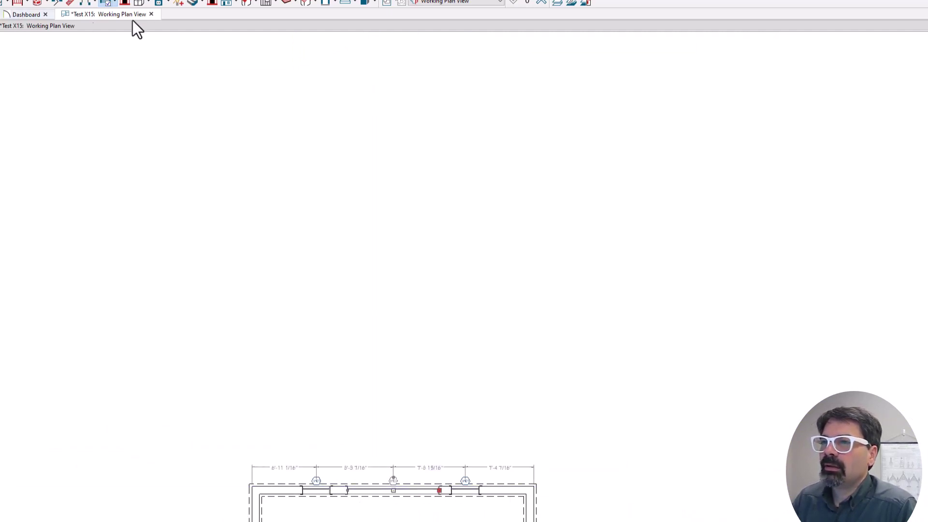
pyautogui.scroll(-5, 407, 182)
pyautogui.scroll(2, 441, 114)
pyautogui.moveTo(441, 114); pyautogui.dragTo(413, 237, button='middle')
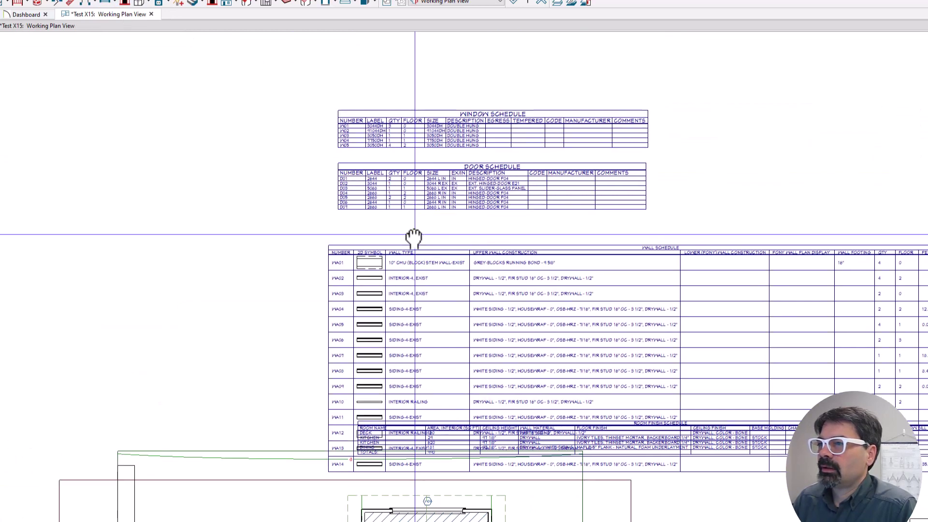
pyautogui.scroll(3, 414, 145)
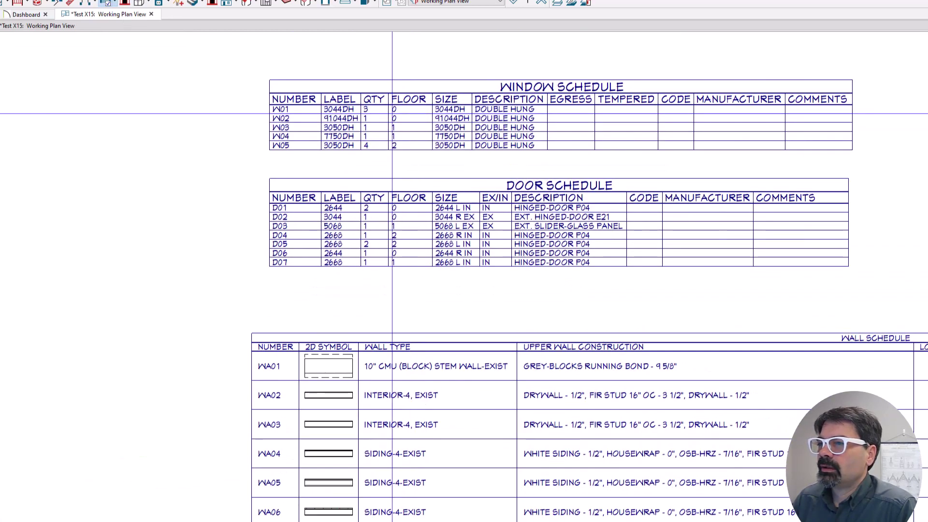
pyautogui.scroll(1, 392, 114)
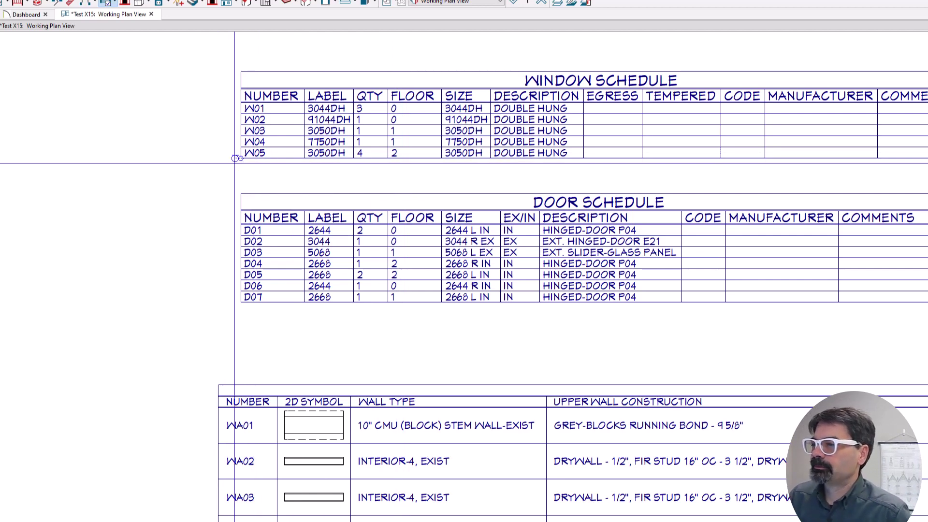
pyautogui.scroll(-2, 240, 157)
pyautogui.scroll(-1, 325, 167)
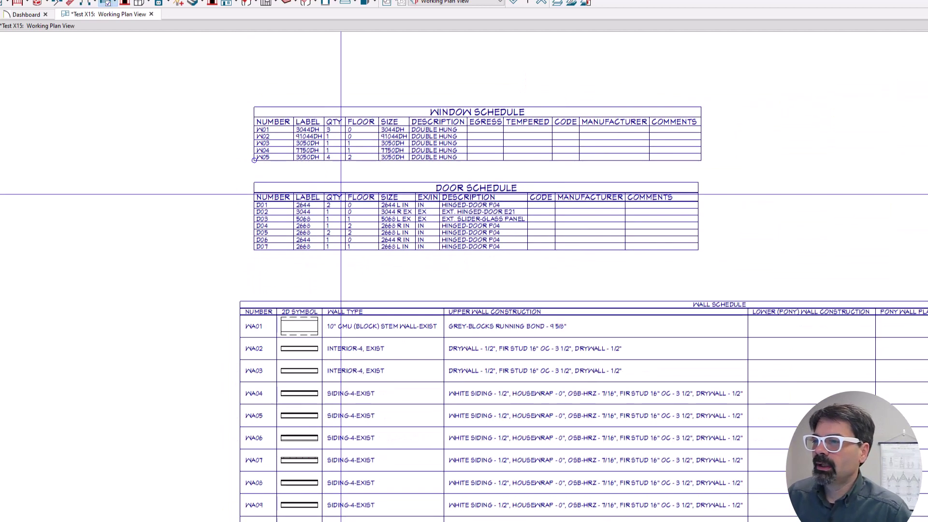
pyautogui.scroll(1, 356, 214)
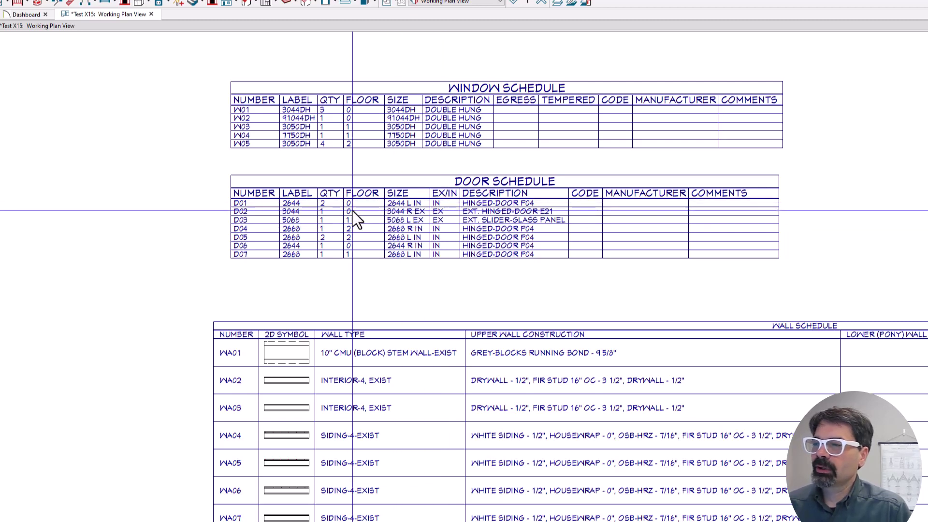
# Step: Auto-sort the door schedule by EX/IN with EX rows first, then by floor
pyautogui.scroll(1, 396, 207)
pyautogui.click(455, 203)
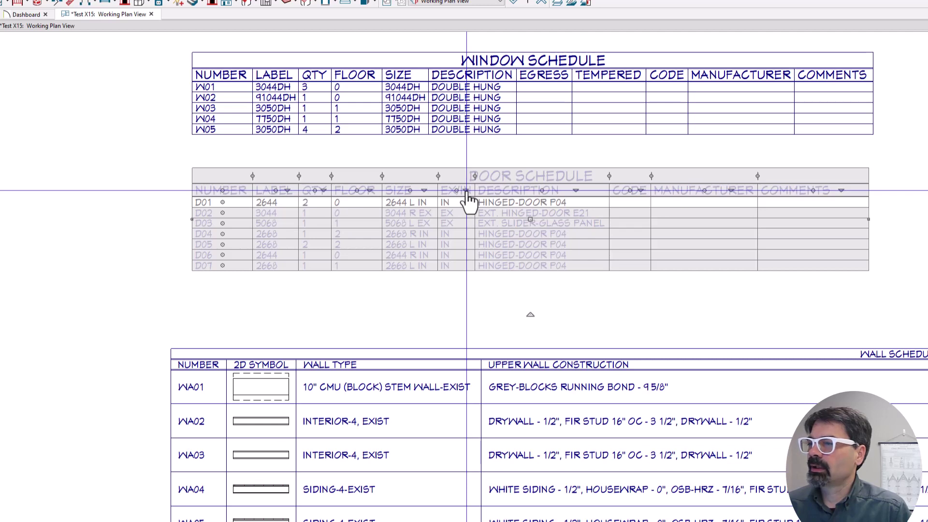
pyautogui.click(467, 190)
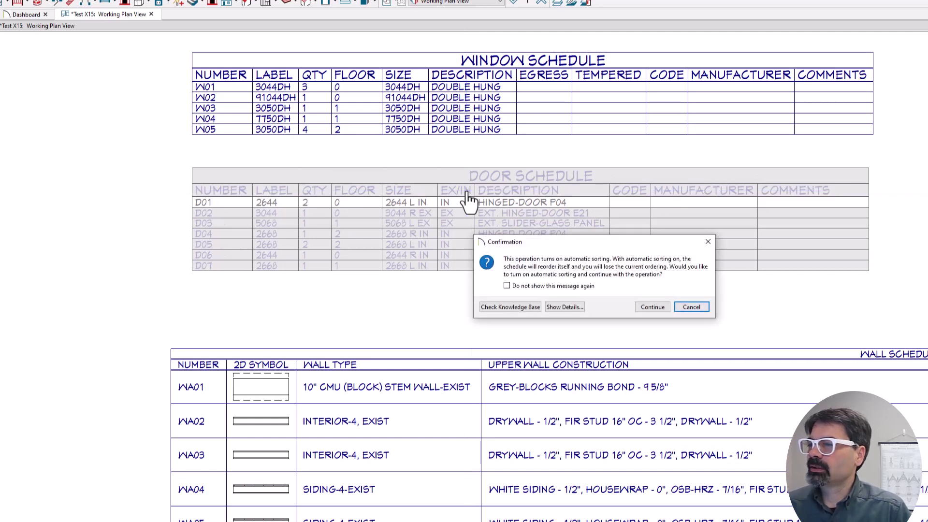
pyautogui.click(651, 307)
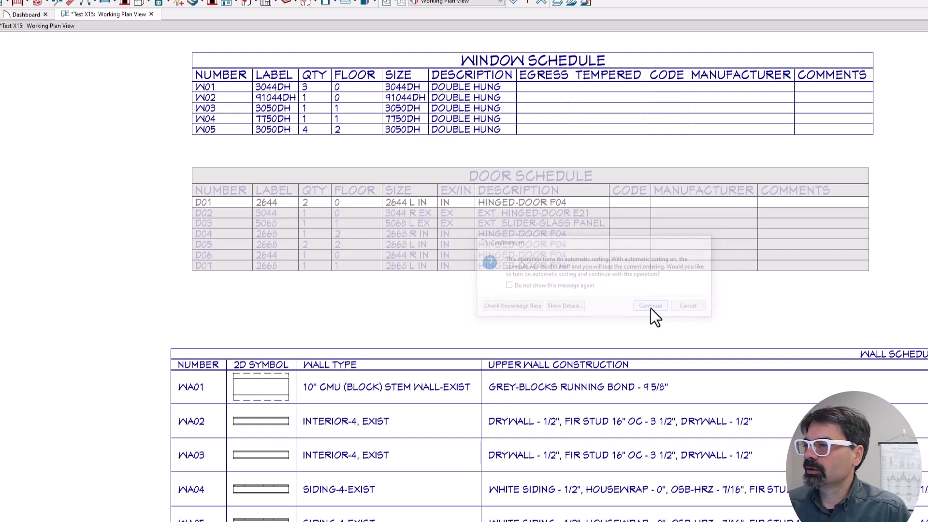
pyautogui.click(466, 191)
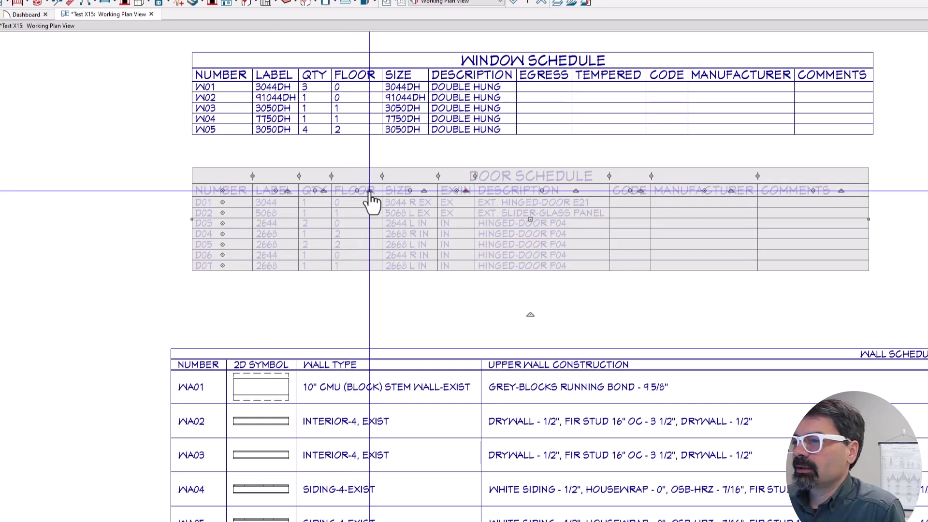
pyautogui.click(370, 192)
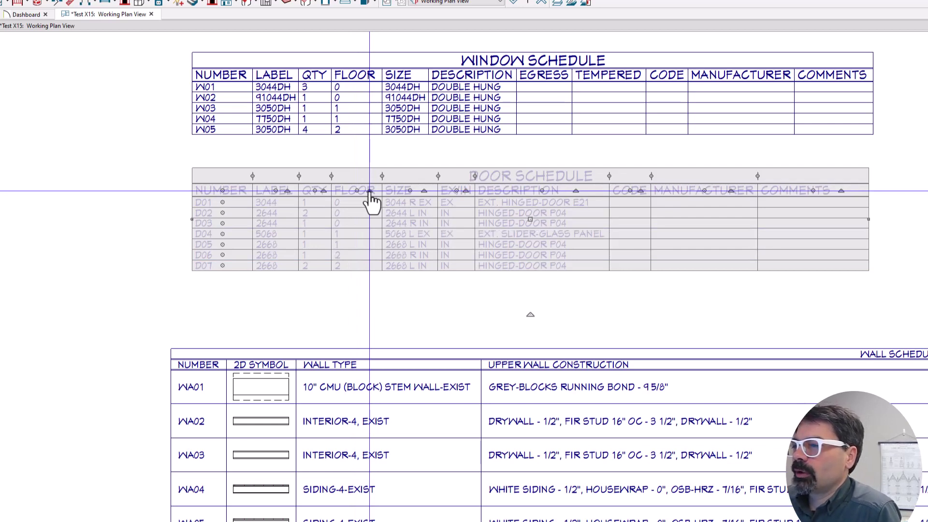
pyautogui.click(157, 317)
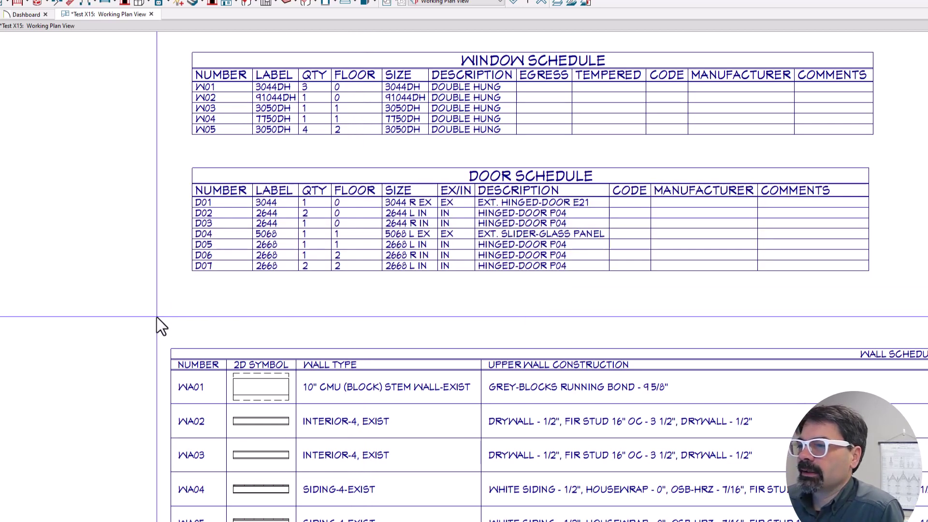
pyautogui.scroll(1, 162, 314)
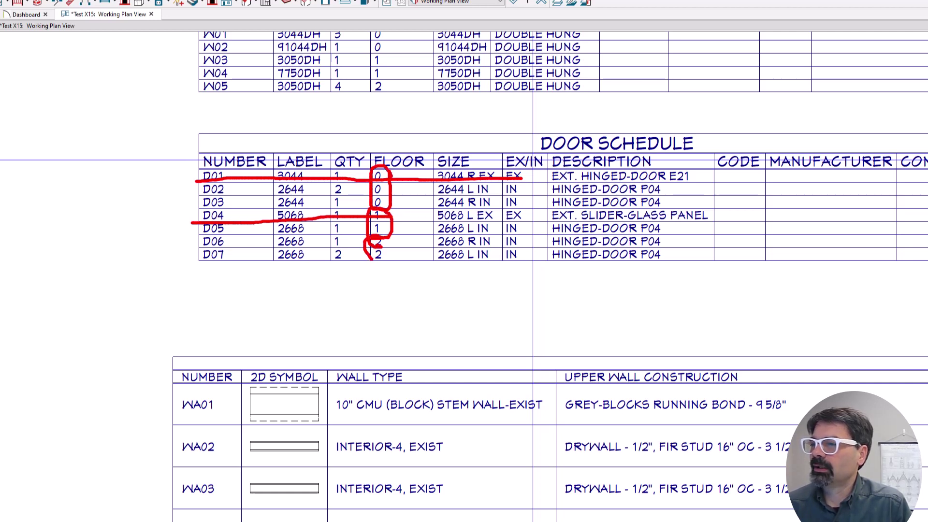
pyautogui.press('e')
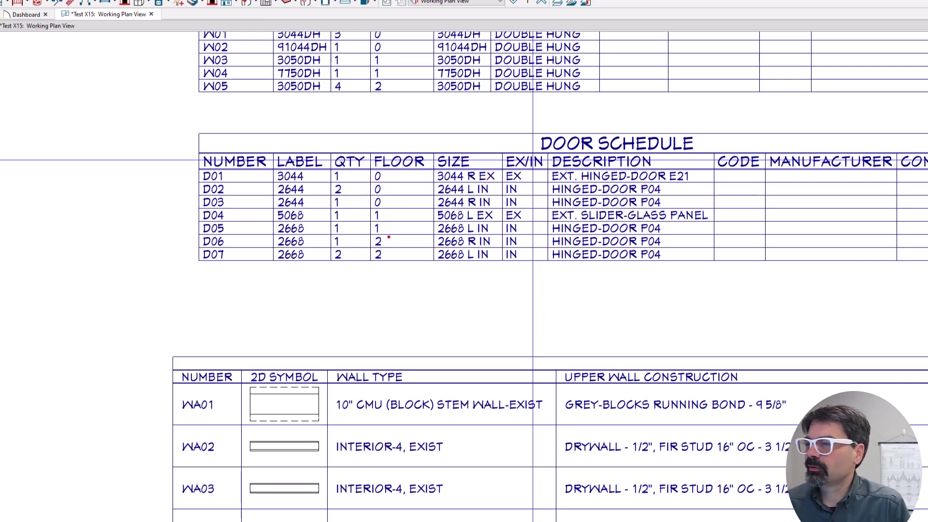
pyautogui.scroll(-3, 368, 209)
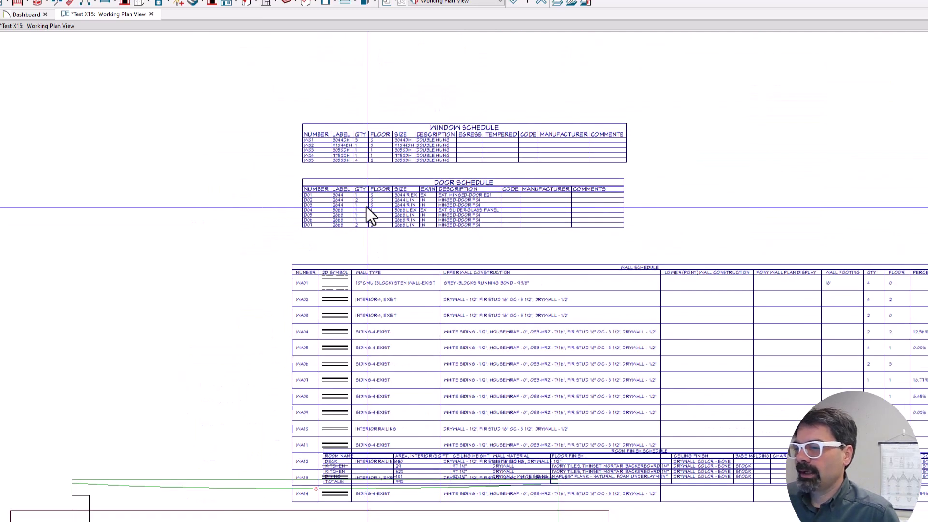
# Step: Place a new 3068 exterior hinged door on floor 1 and select the door schedule
pyautogui.click(85, 3)
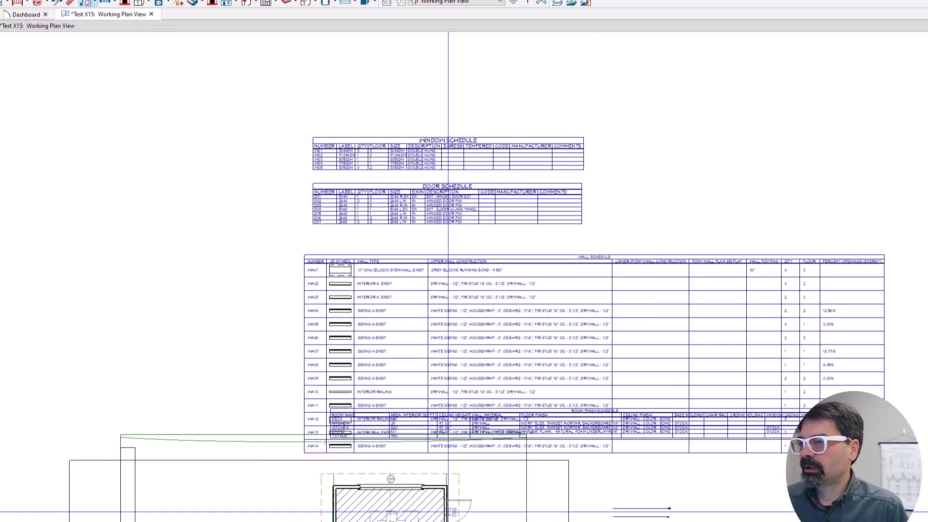
pyautogui.scroll(5, 369, 217)
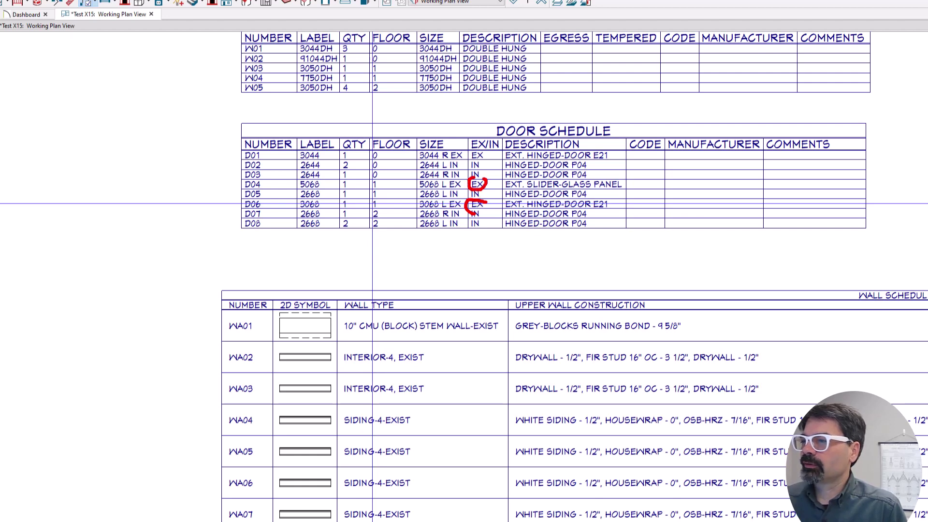
pyautogui.scroll(-1, 391, 189)
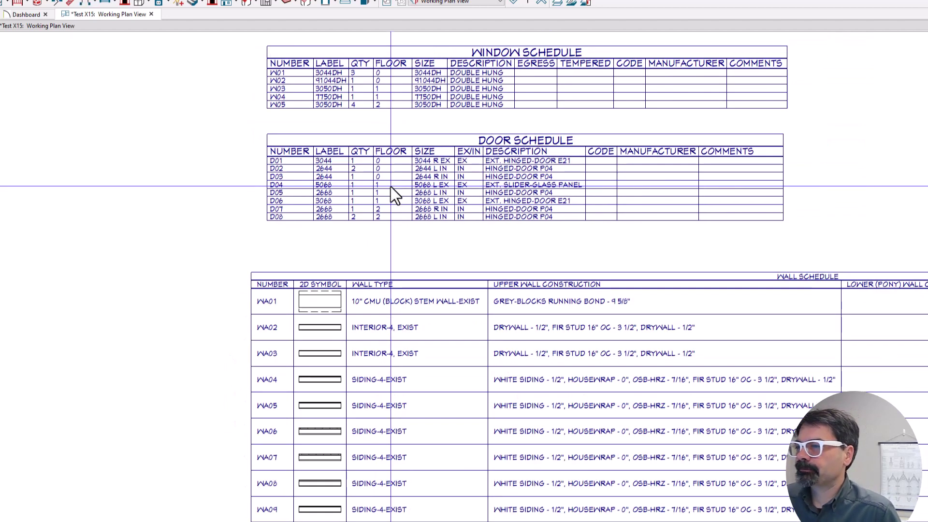
pyautogui.scroll(1, 337, 210)
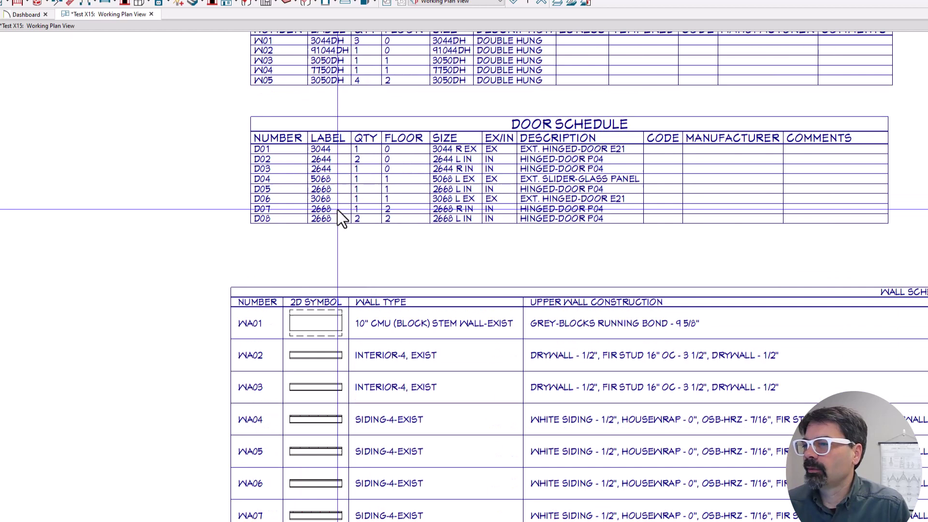
pyautogui.click(328, 200)
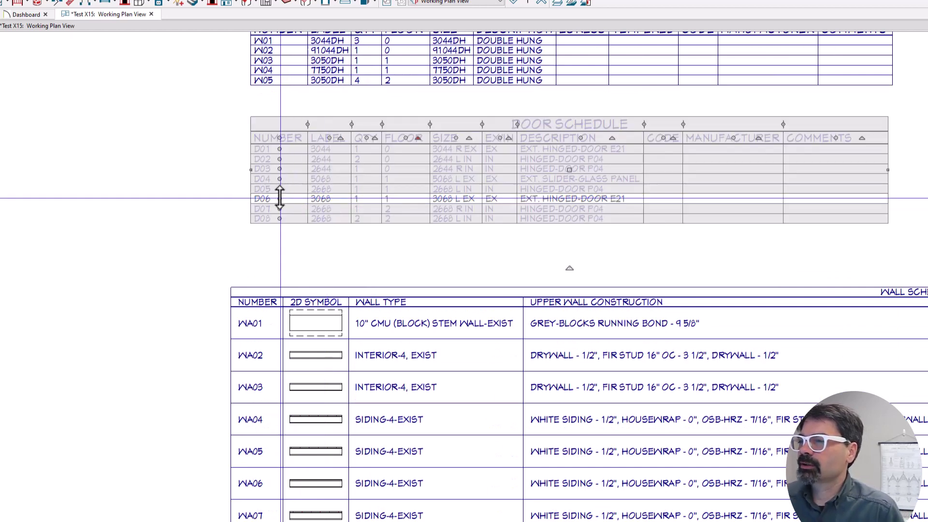
# Step: Sort door rows by EX/IN then floor, restoring the accidentally deleted 3068 door row
pyautogui.click(508, 139)
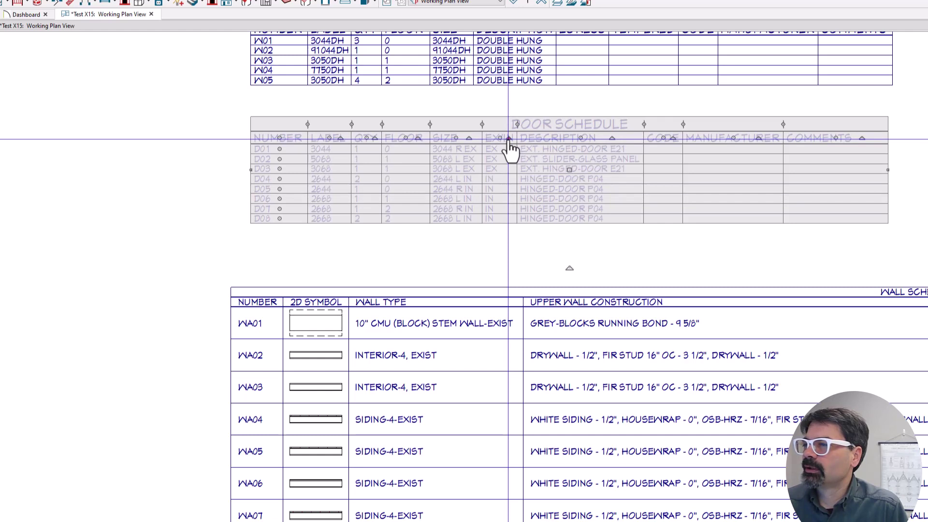
pyautogui.click(418, 138)
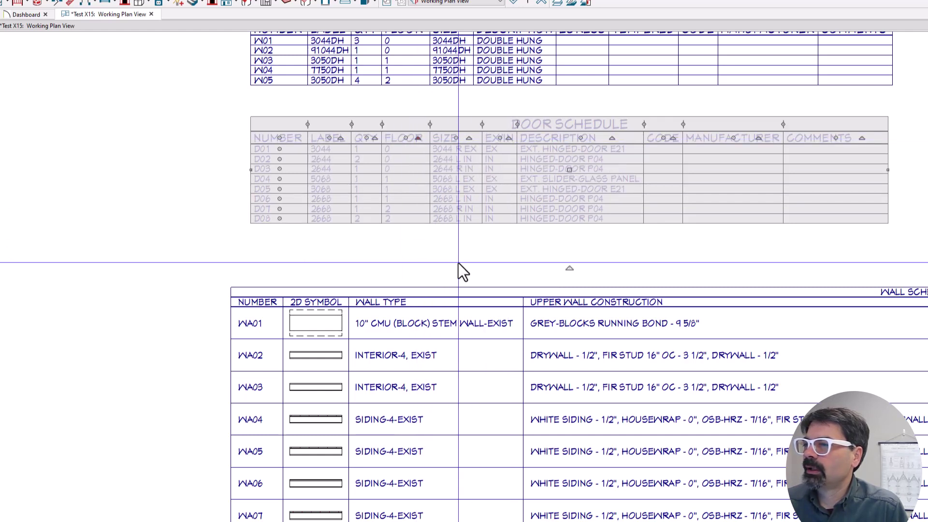
pyautogui.click(217, 210)
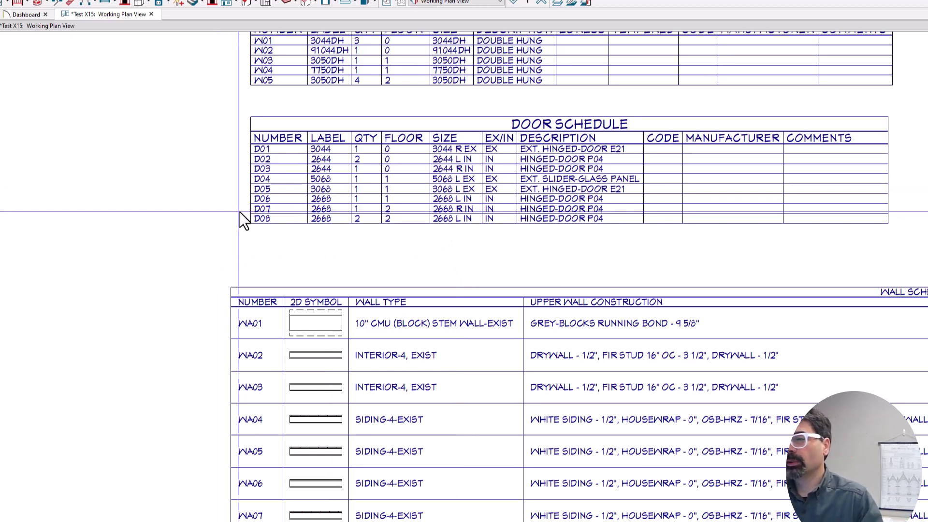
pyautogui.click(285, 204)
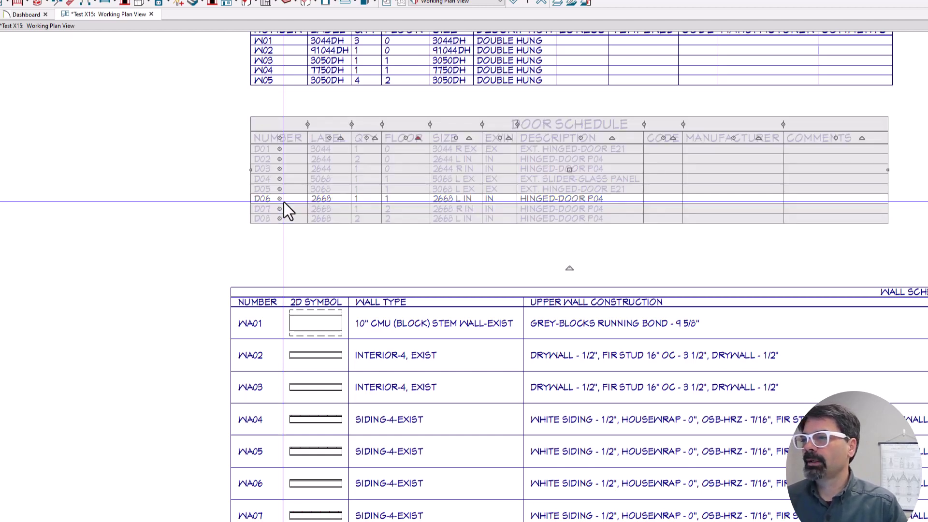
pyautogui.press('Escape')
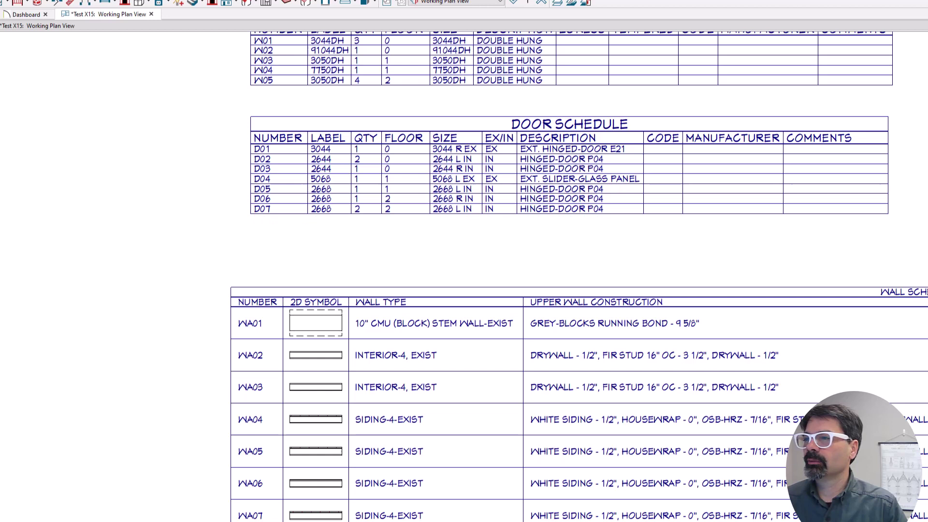
pyautogui.hotkey('ctrl', 'z')
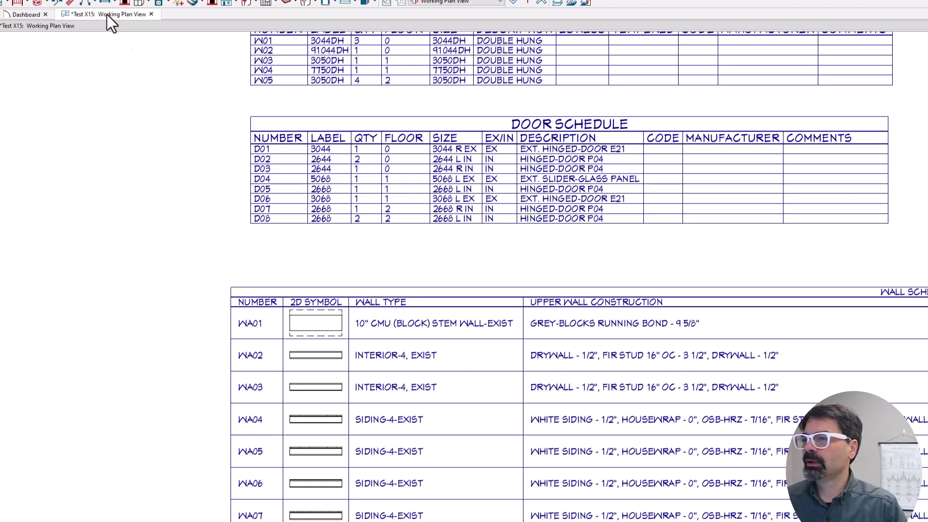
# Step: Drag the 3068 exterior door row above the interior door, turning off automatic sorting
pyautogui.click(307, 207)
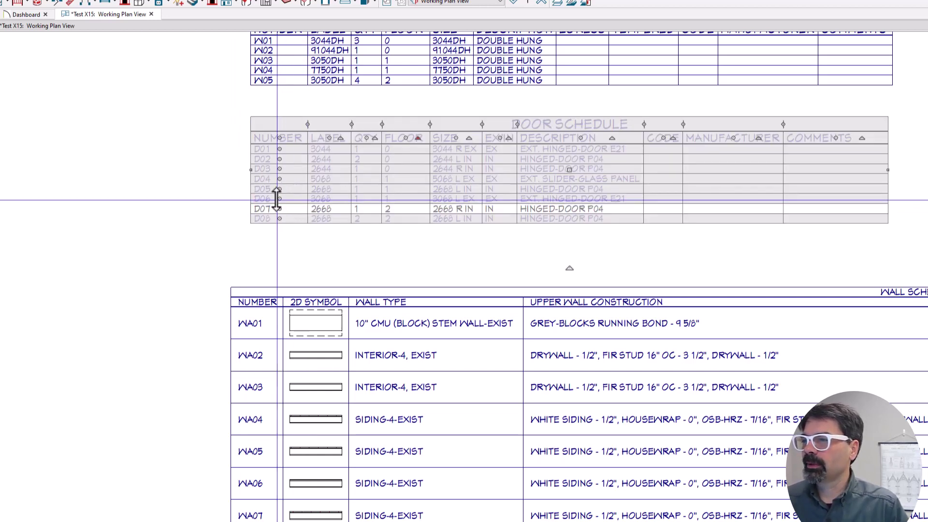
pyautogui.moveTo(279, 201); pyautogui.dragTo(279, 188)
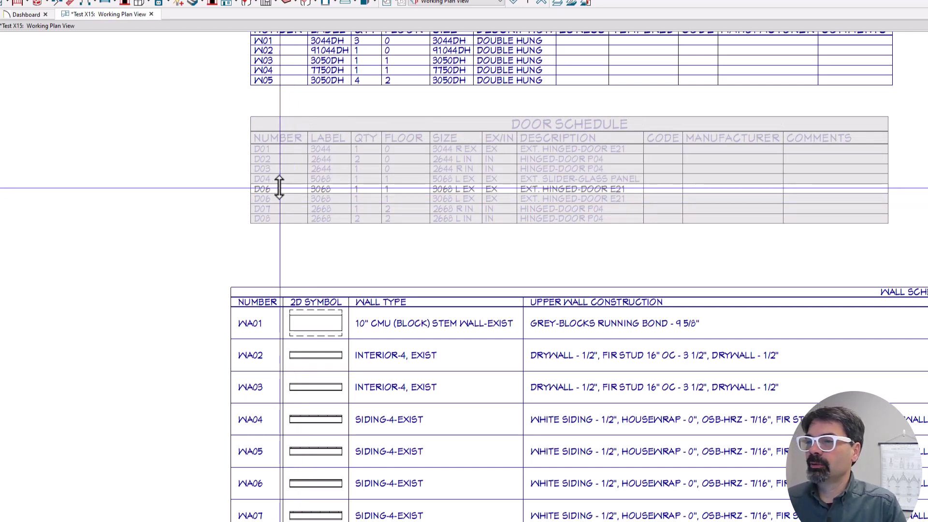
pyautogui.moveTo(280, 188); pyautogui.dragTo(279, 188)
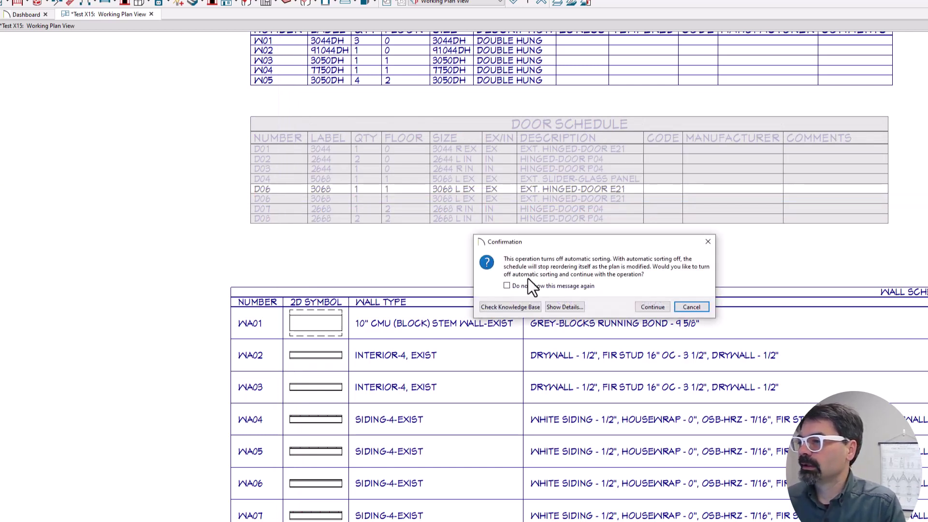
pyautogui.click(650, 307)
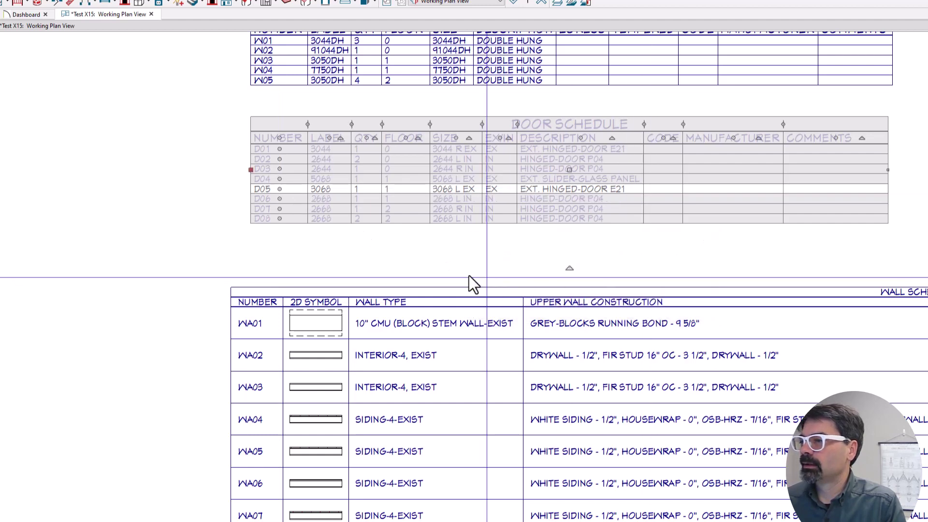
pyautogui.click(195, 247)
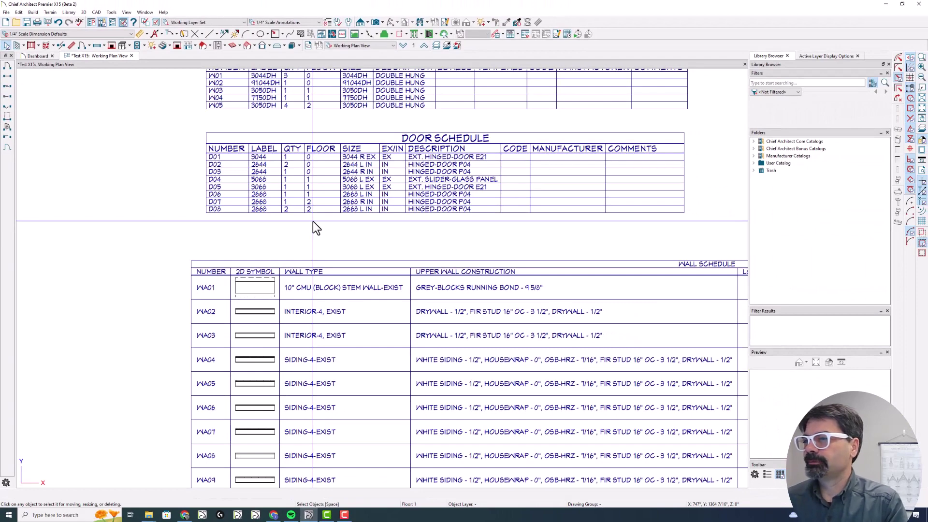
pyautogui.doubleClick(322, 185)
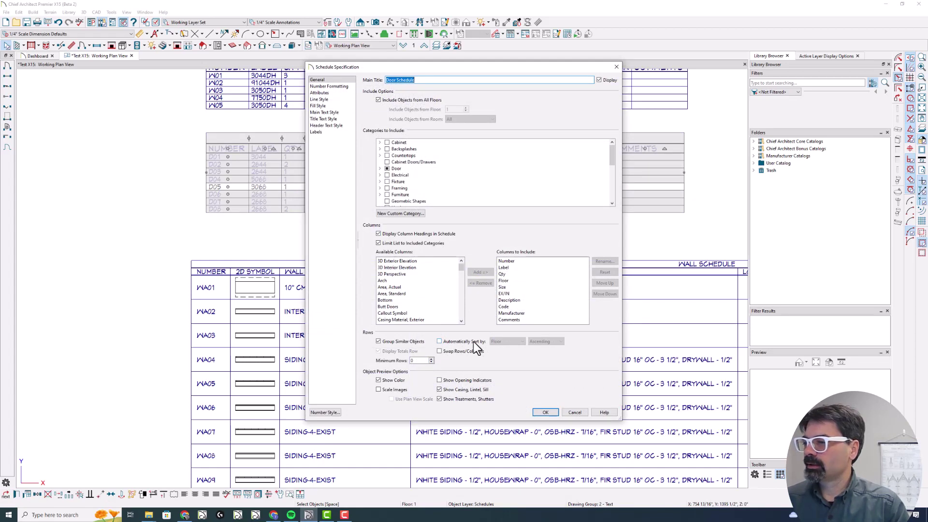
pyautogui.press('Return')
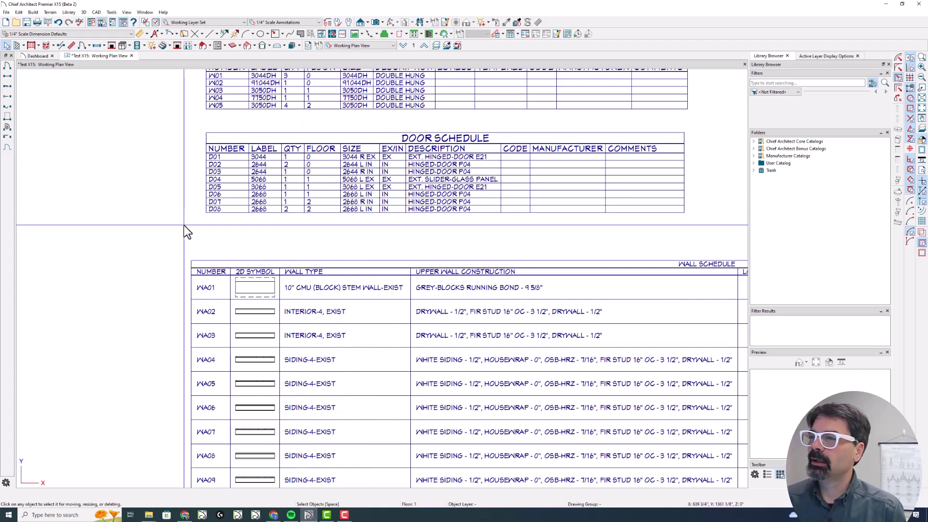
# Step: Place a second 3068 exterior hinged door on floor 1 using the Hinged Door tool
pyautogui.moveTo(201, 234); pyautogui.dragTo(202, 288, button='middle')
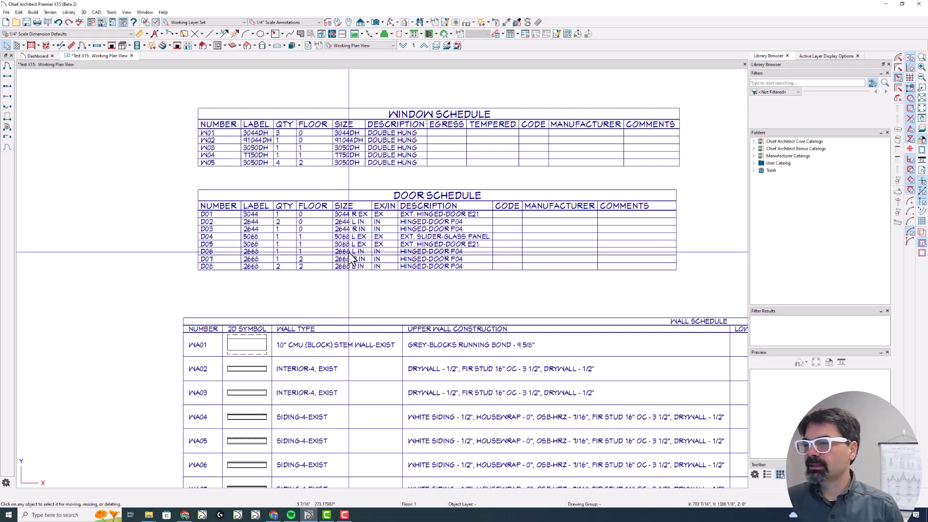
pyautogui.scroll(-3, 362, 213)
pyautogui.scroll(2, 361, 213)
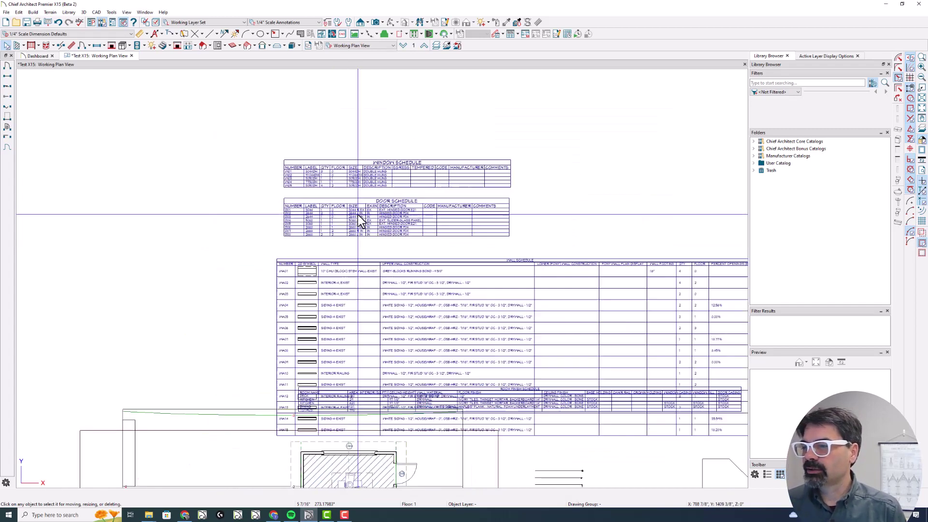
pyautogui.moveTo(362, 239); pyautogui.dragTo(372, 87, button='middle')
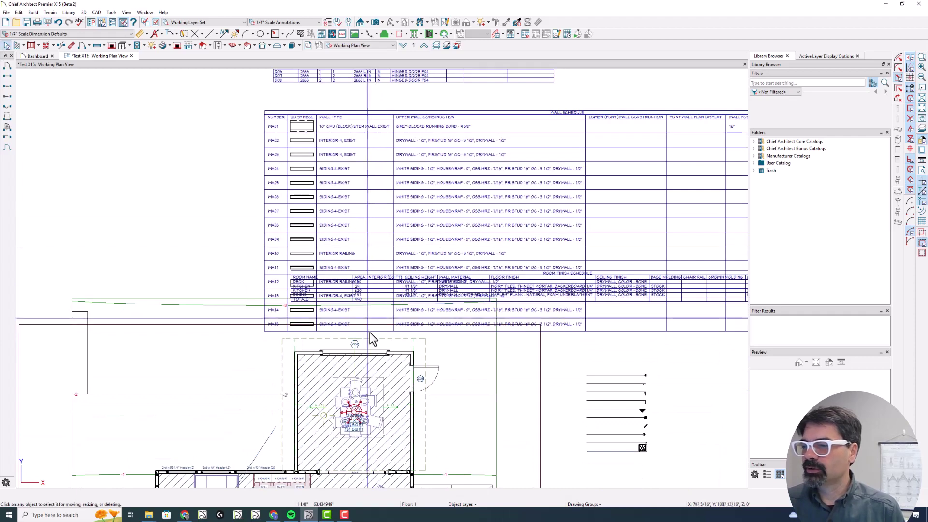
pyautogui.moveTo(373, 334); pyautogui.dragTo(426, 63, button='middle')
pyautogui.scroll(1, 344, 414)
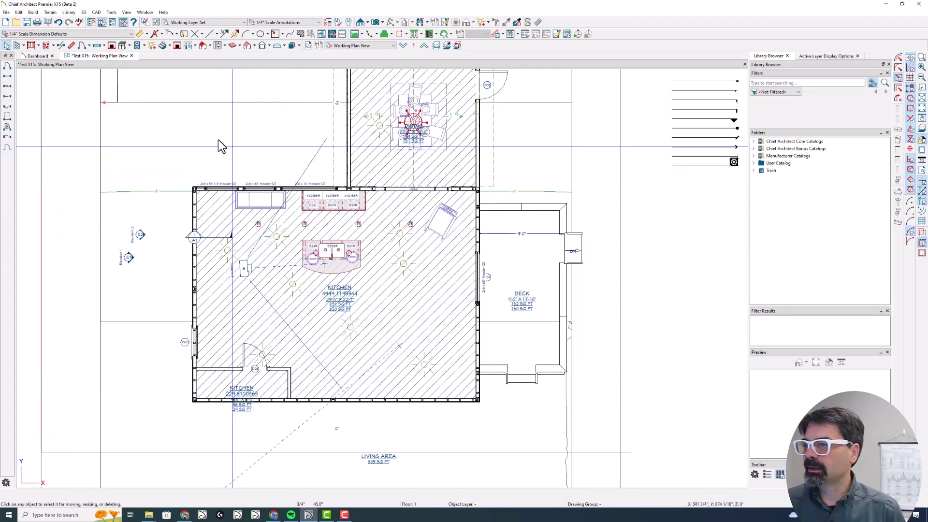
pyautogui.click(112, 46)
pyautogui.click(83, 46)
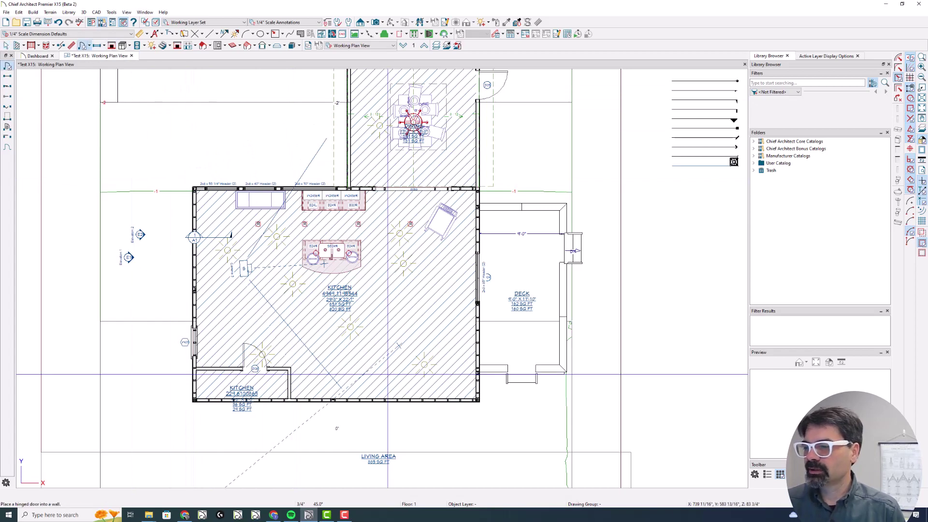
pyautogui.scroll(-4, 346, 398)
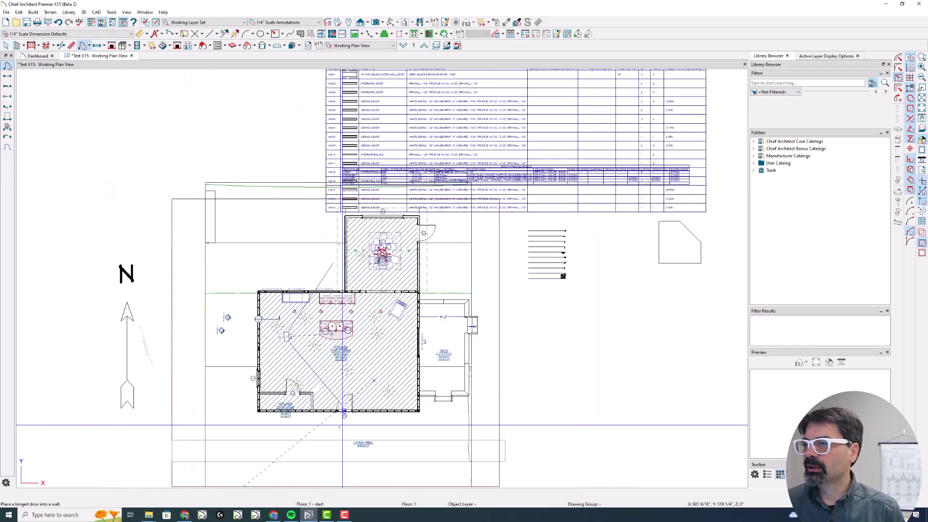
pyautogui.scroll(2, 390, 159)
pyautogui.scroll(5, 390, 159)
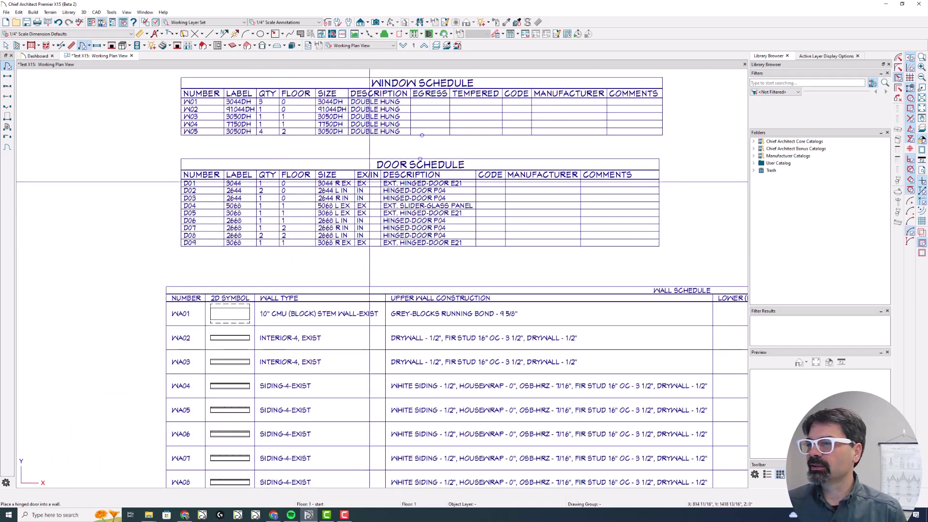
# Step: Turn automatic sorting back on, sorting the door schedule by EX/IN and then Floor
pyautogui.click(374, 178)
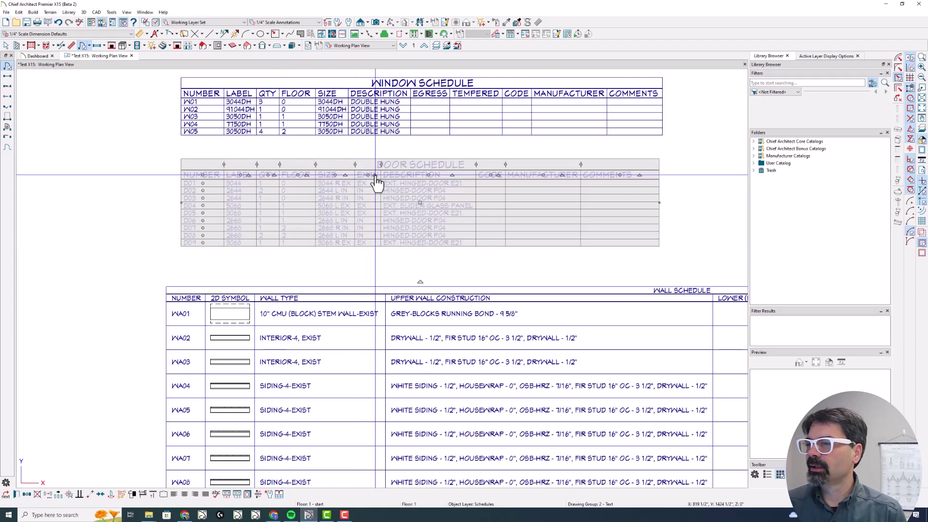
pyautogui.click(374, 176)
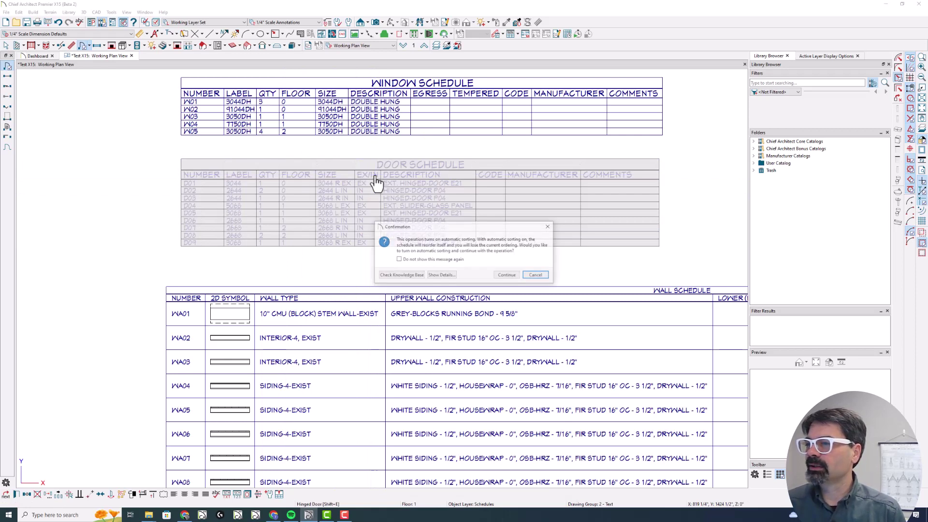
pyautogui.click(514, 275)
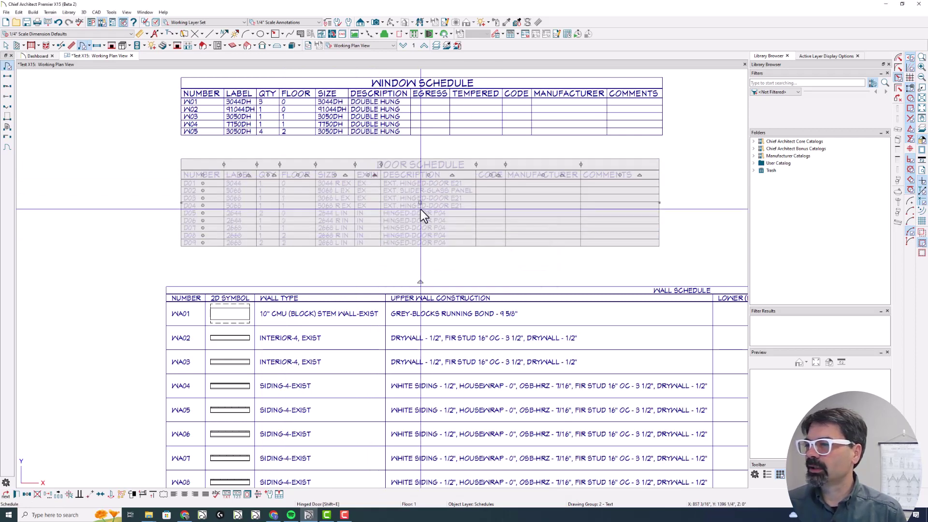
pyautogui.click(306, 175)
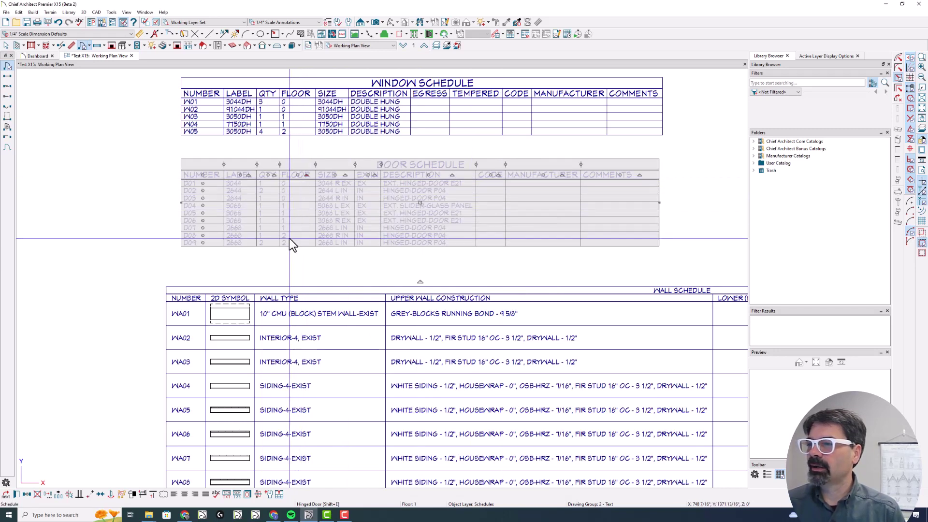
pyautogui.click(150, 232)
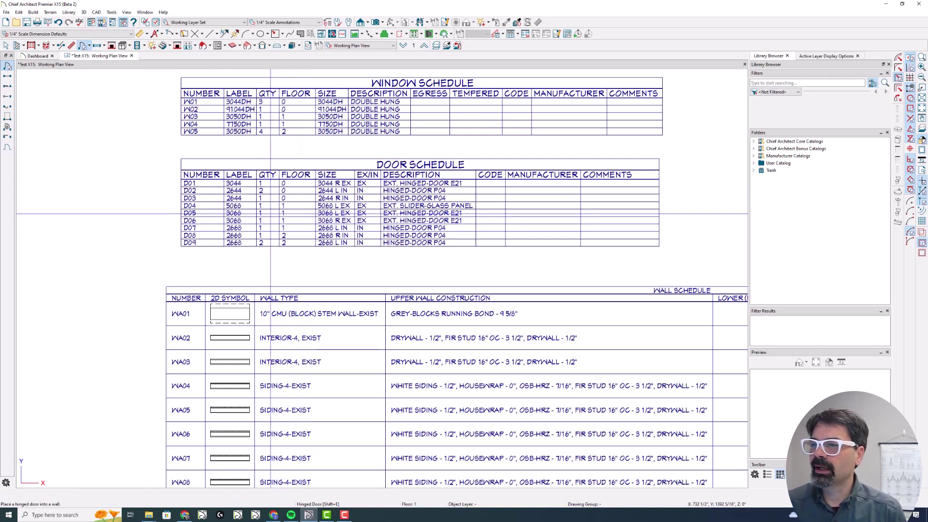
# Step: Move door row D05 up one place, accepting that automatic sorting is turned off
pyautogui.scroll(-1, 270, 213)
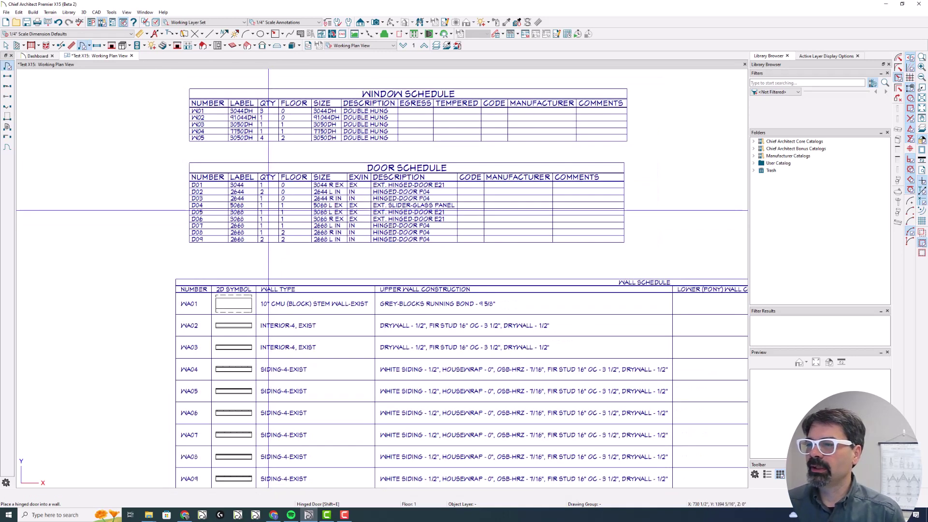
pyautogui.scroll(1, 260, 213)
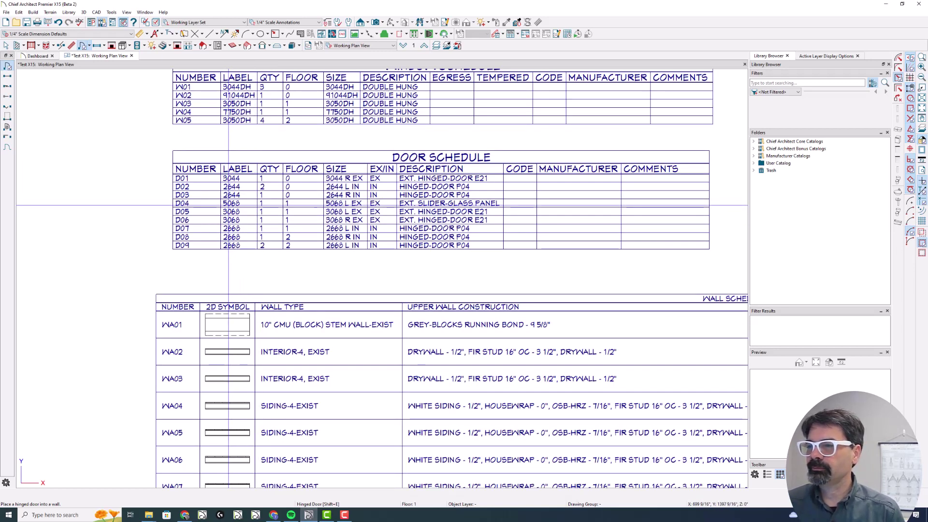
pyautogui.scroll(1, 210, 212)
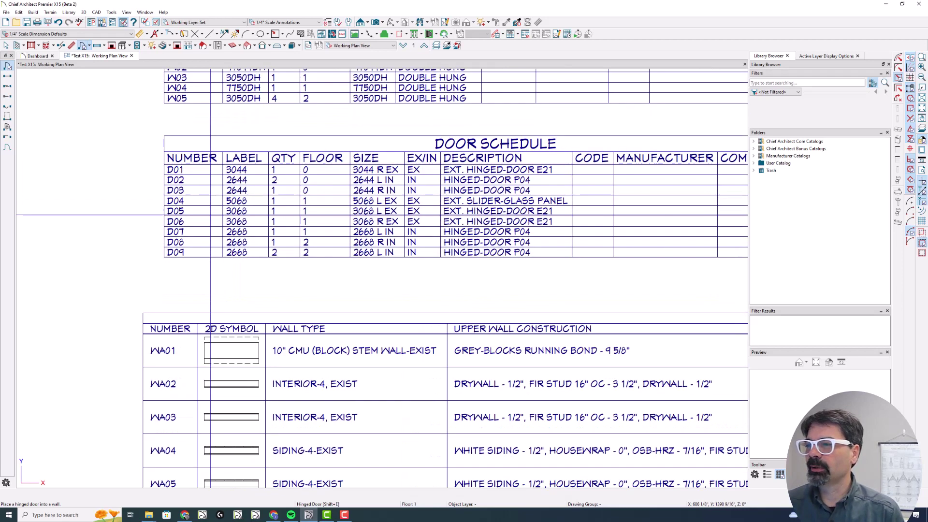
pyautogui.click(202, 212)
pyautogui.moveTo(202, 213); pyautogui.dragTo(205, 207)
pyautogui.click(507, 275)
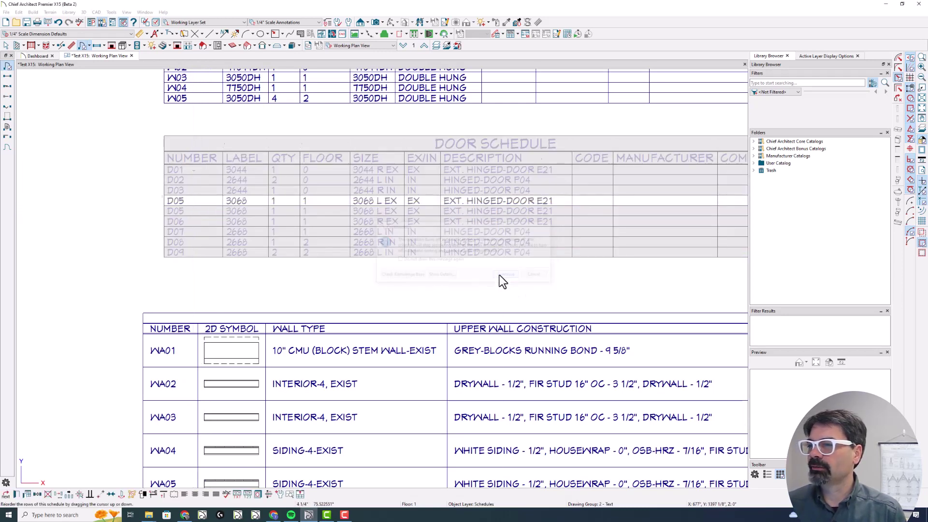
pyautogui.scroll(-2, 325, 201)
pyautogui.scroll(-2, 325, 200)
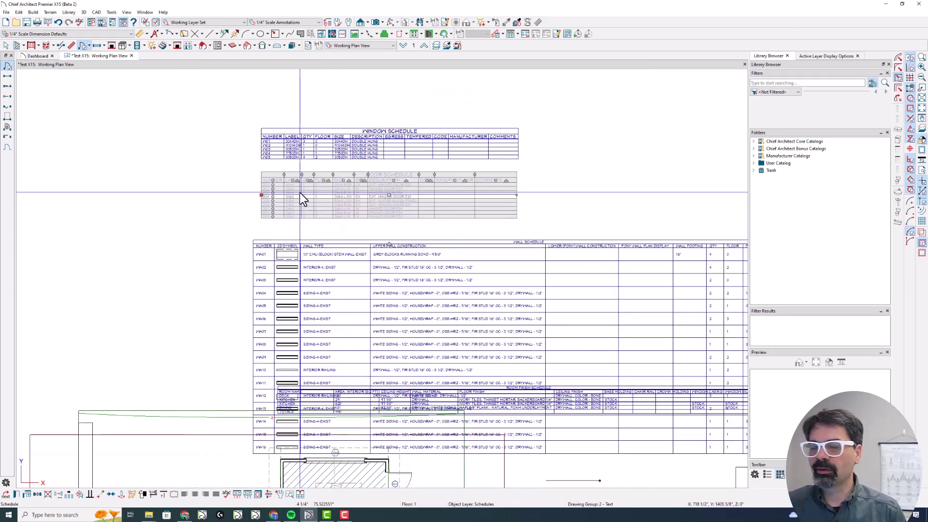
# Step: Pan down to check the kitchen floor plan, then back up to the door schedule
pyautogui.press('Escape')
pyautogui.moveTo(326, 210); pyautogui.dragTo(369, 94)
pyautogui.moveTo(421, 338); pyautogui.dragTo(420, 197)
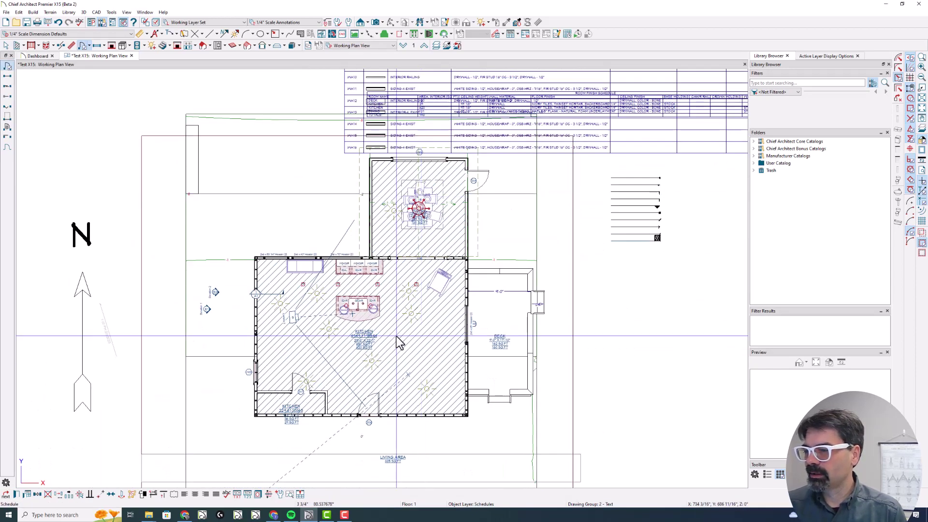
pyautogui.scroll(2, 396, 342)
pyautogui.scroll(-1, 396, 336)
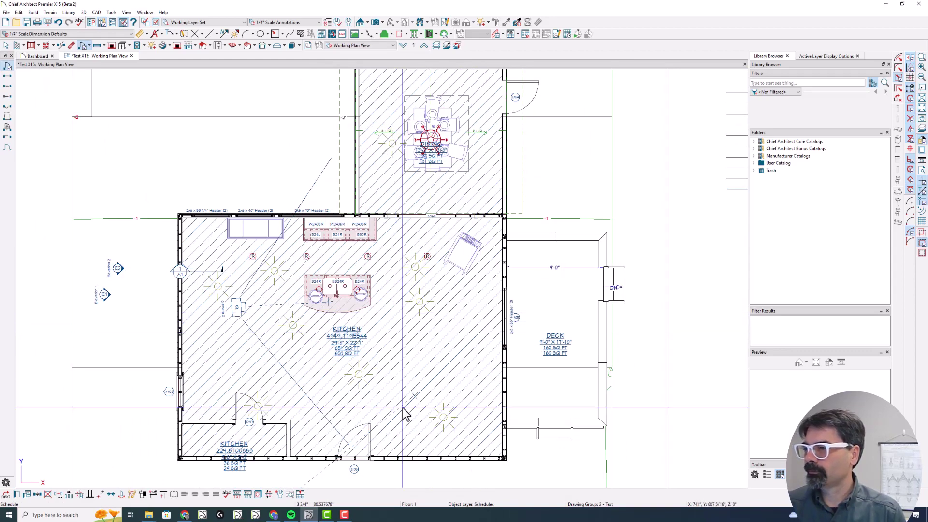
pyautogui.scroll(-4, 405, 414)
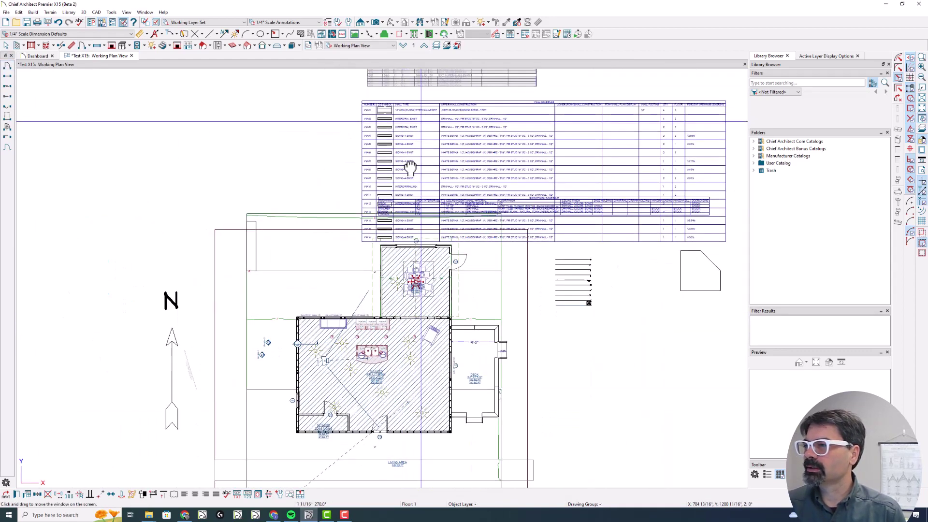
pyautogui.moveTo(409, 168); pyautogui.dragTo(369, 291, button='middle')
# Step: Move the D06 3068 exterior door up to row D04, leaving the glass slider as D06
pyautogui.click(375, 199)
pyautogui.scroll(6, 377, 200)
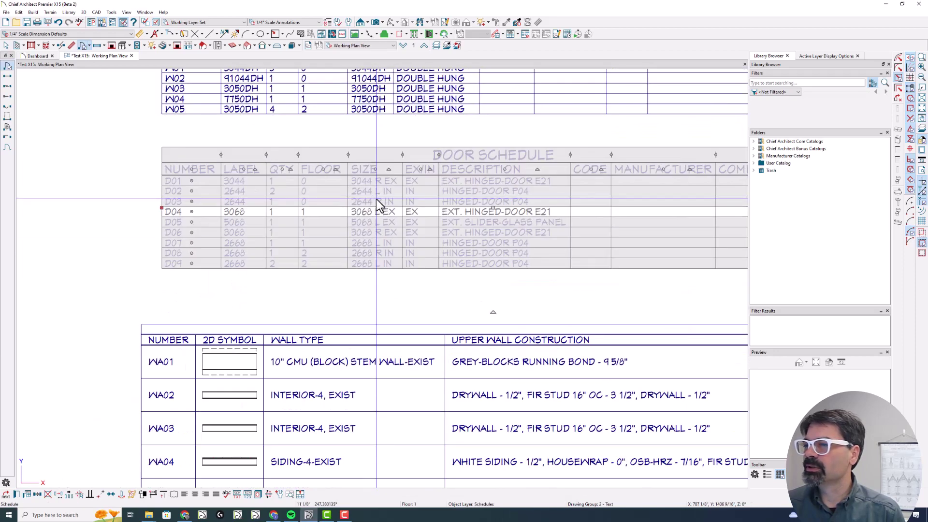
pyautogui.moveTo(191, 232); pyautogui.dragTo(192, 212)
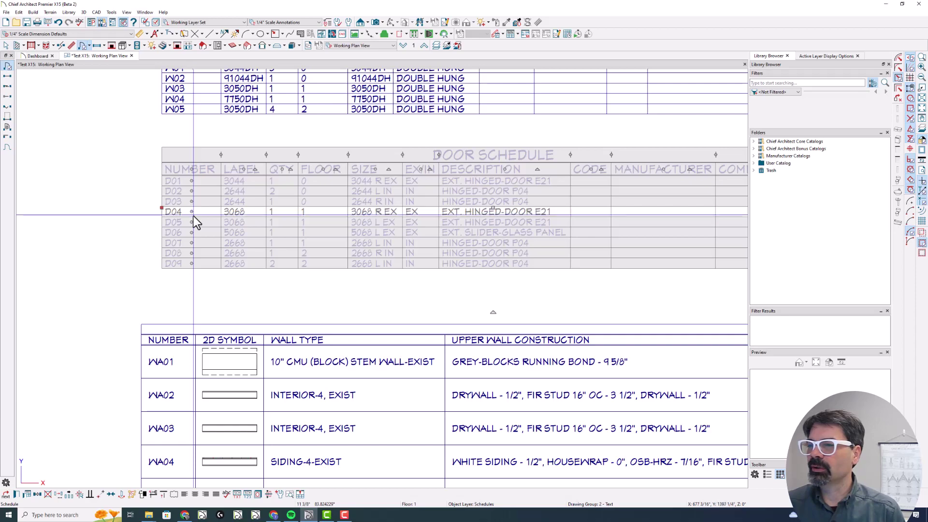
pyautogui.scroll(-1, 192, 216)
pyautogui.scroll(-3, 192, 219)
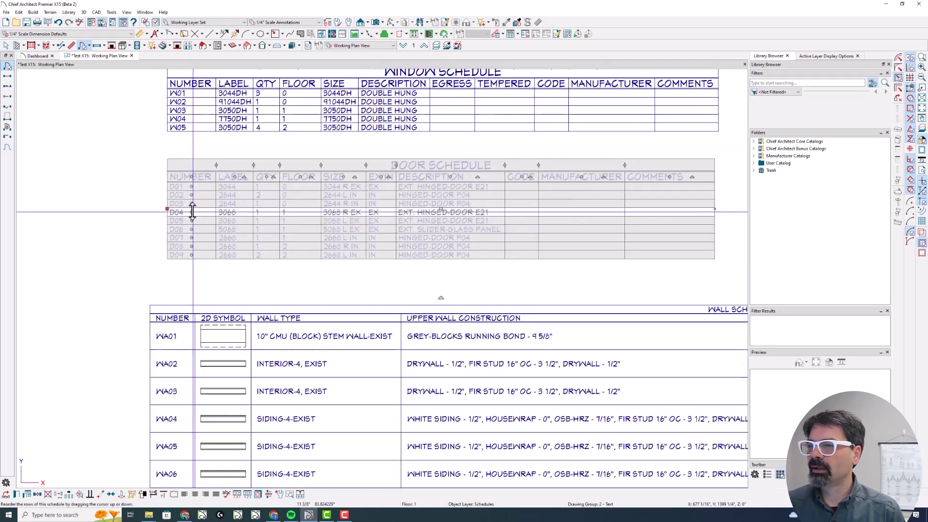
pyautogui.moveTo(244, 269); pyautogui.dragTo(287, 137, button='middle')
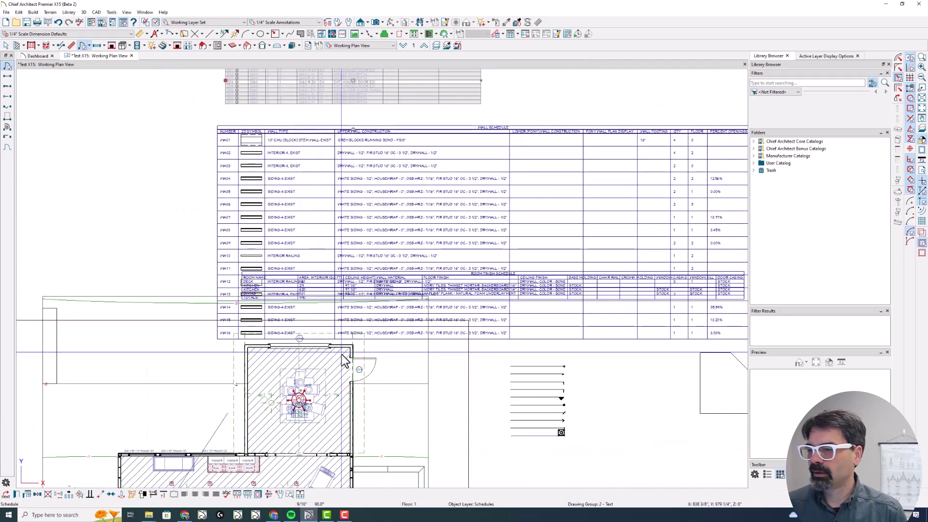
# Step: Change the doorway in the kitchen's top wall to Door Type Hinged
pyautogui.moveTo(309, 434); pyautogui.dragTo(346, 239, button='middle')
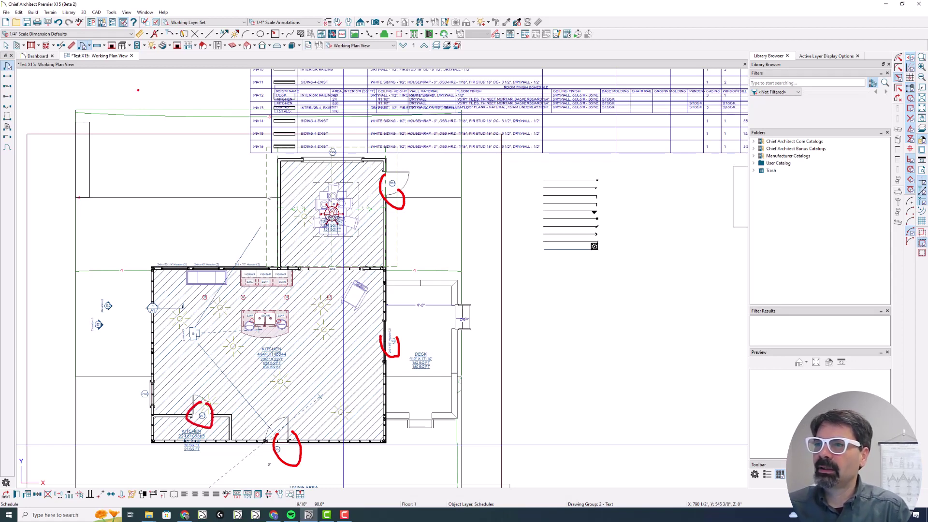
pyautogui.hotkey('shift', 'e')
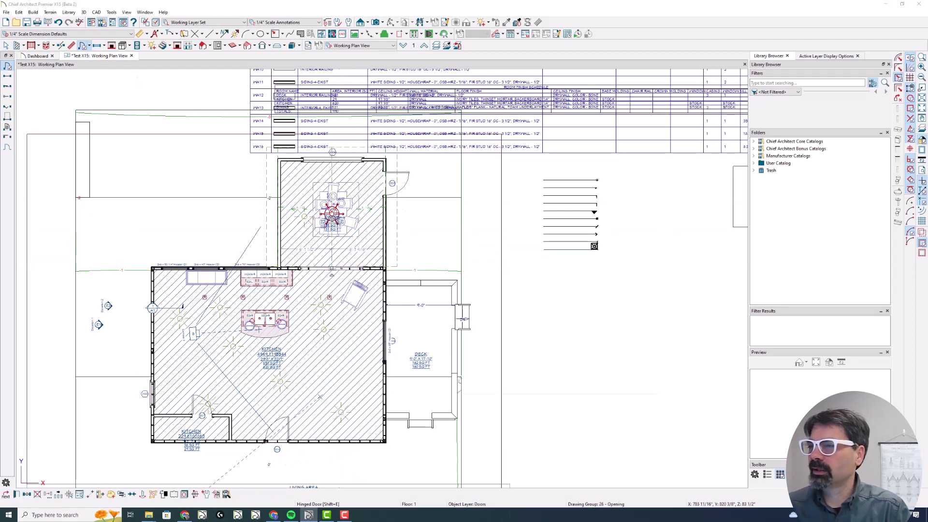
pyautogui.doubleClick(340, 267)
pyautogui.click(399, 120)
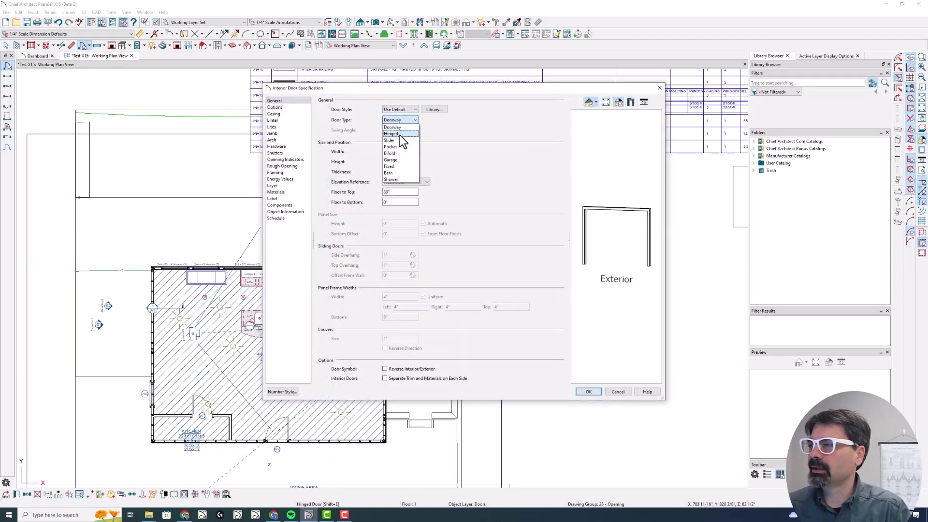
pyautogui.click(399, 134)
pyautogui.press('Return')
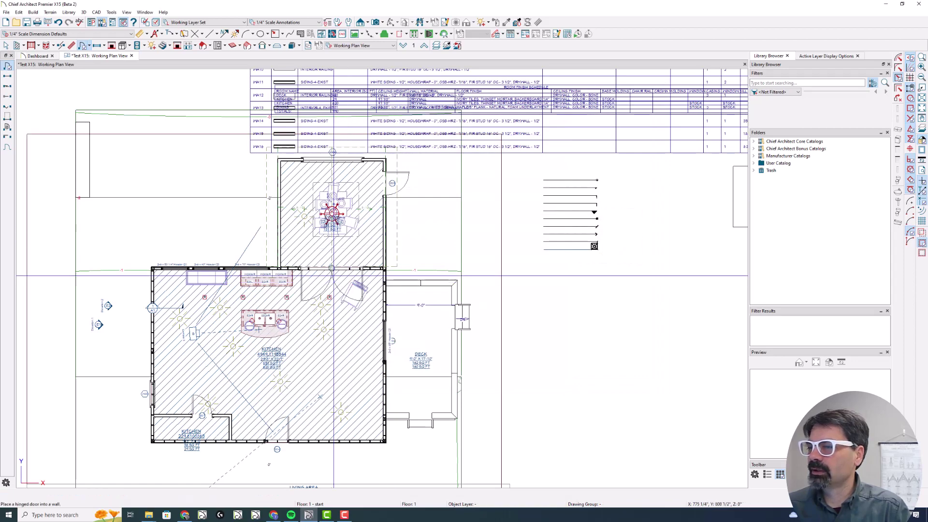
# Step: Move the double hinged door from row D10 up to D08 in the door schedule
pyautogui.scroll(3, 332, 275)
pyautogui.scroll(-2, 332, 275)
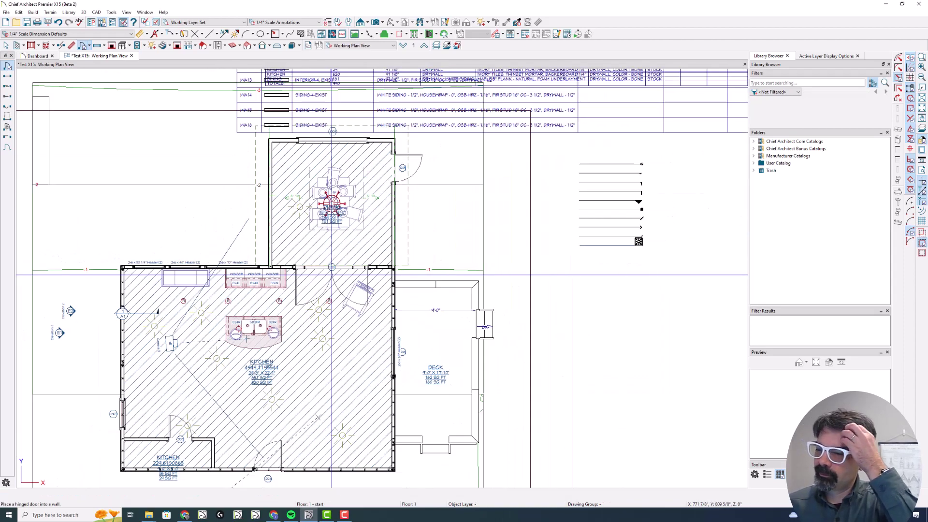
pyautogui.moveTo(332, 275); pyautogui.dragTo(321, 438, button='middle')
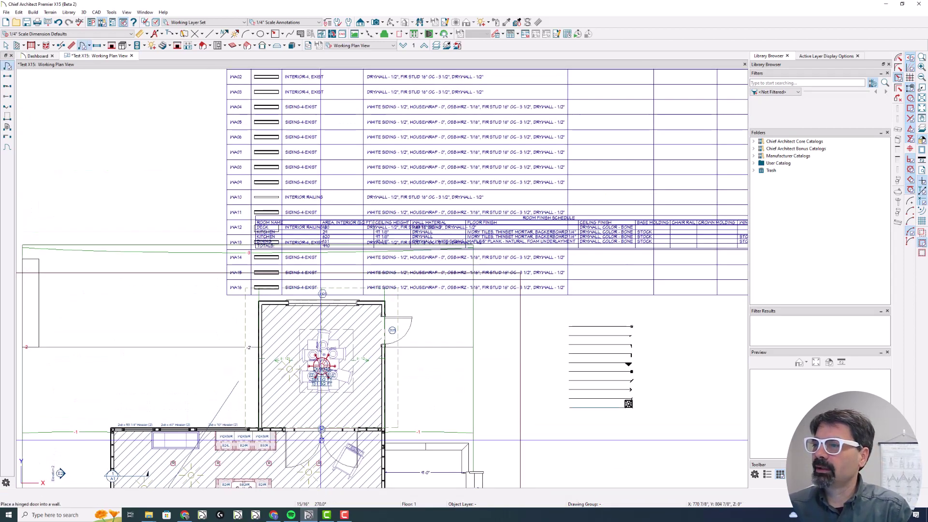
pyautogui.moveTo(301, 234); pyautogui.dragTo(299, 442, button='middle')
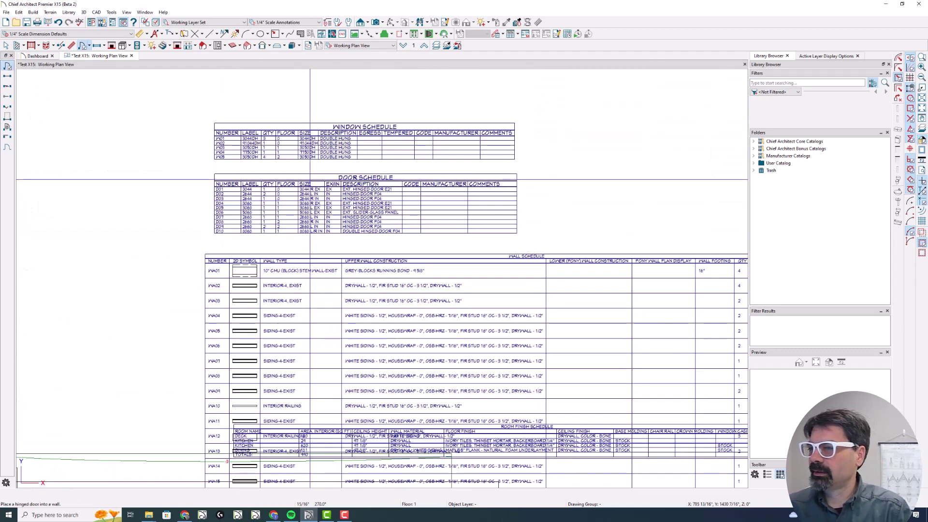
pyautogui.scroll(2, 310, 179)
pyautogui.click(193, 260)
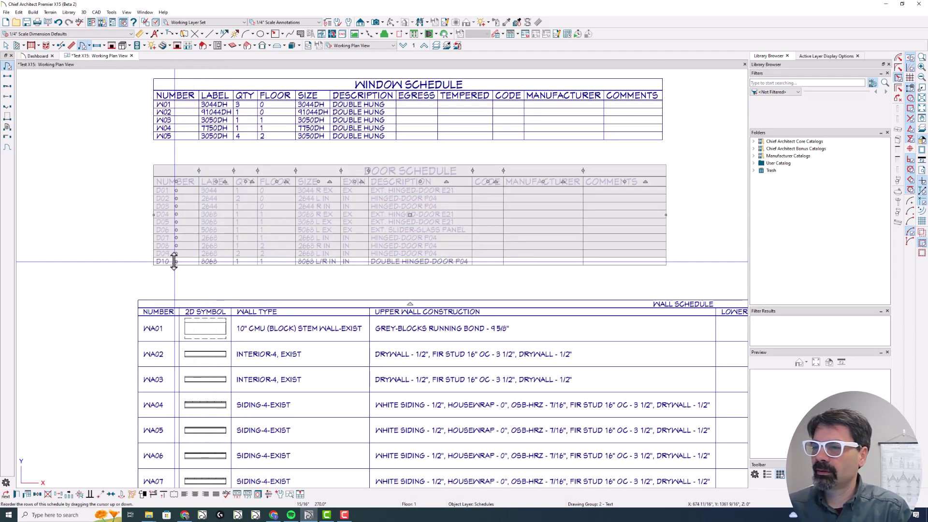
pyautogui.moveTo(174, 261); pyautogui.dragTo(175, 246)
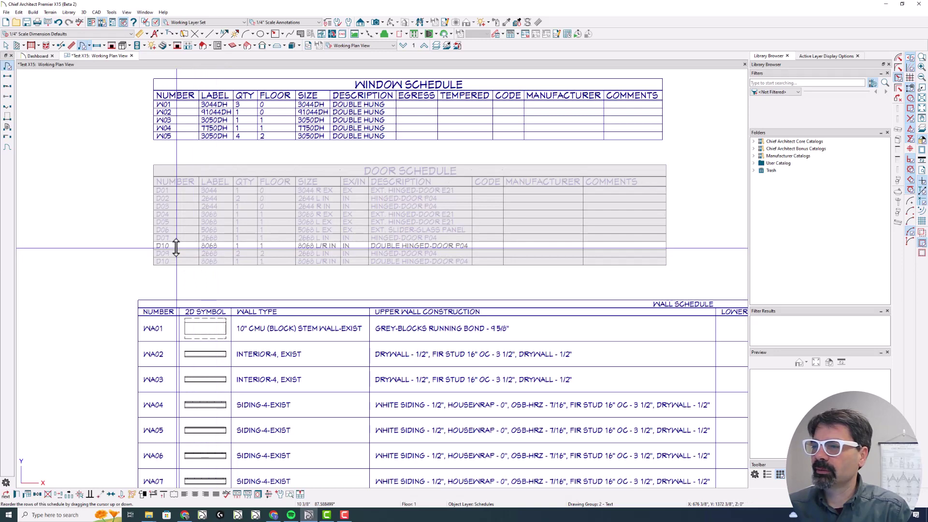
pyautogui.click(212, 274)
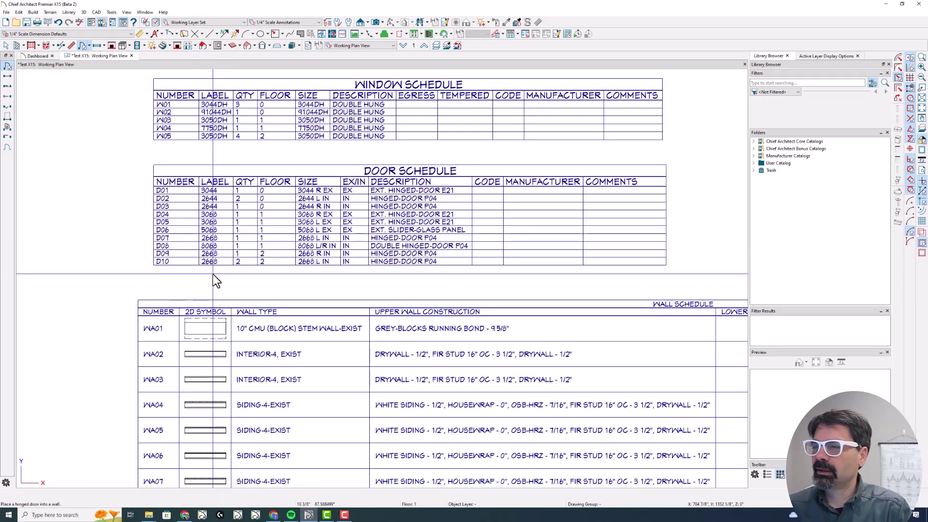